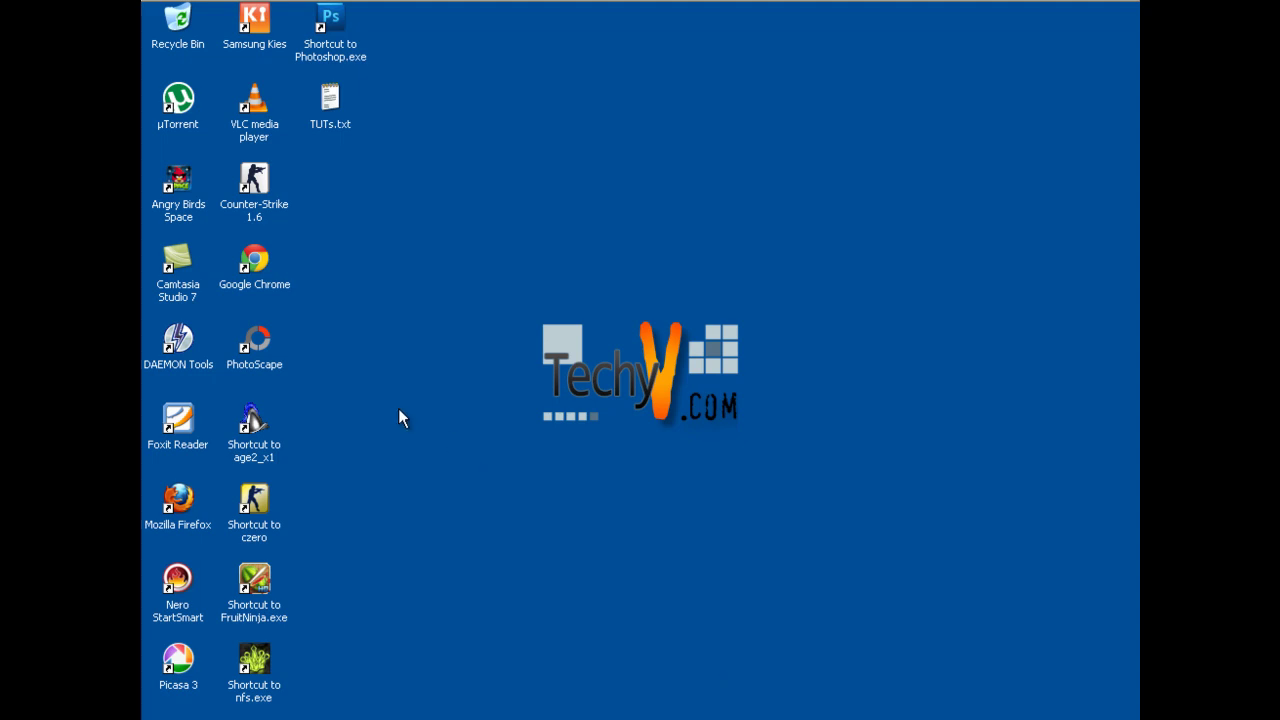
# - Launch PhotoScape from the desktop icon and decline the offered program update
pyautogui.click(258, 344)
pyautogui.doubleClick(258, 344)
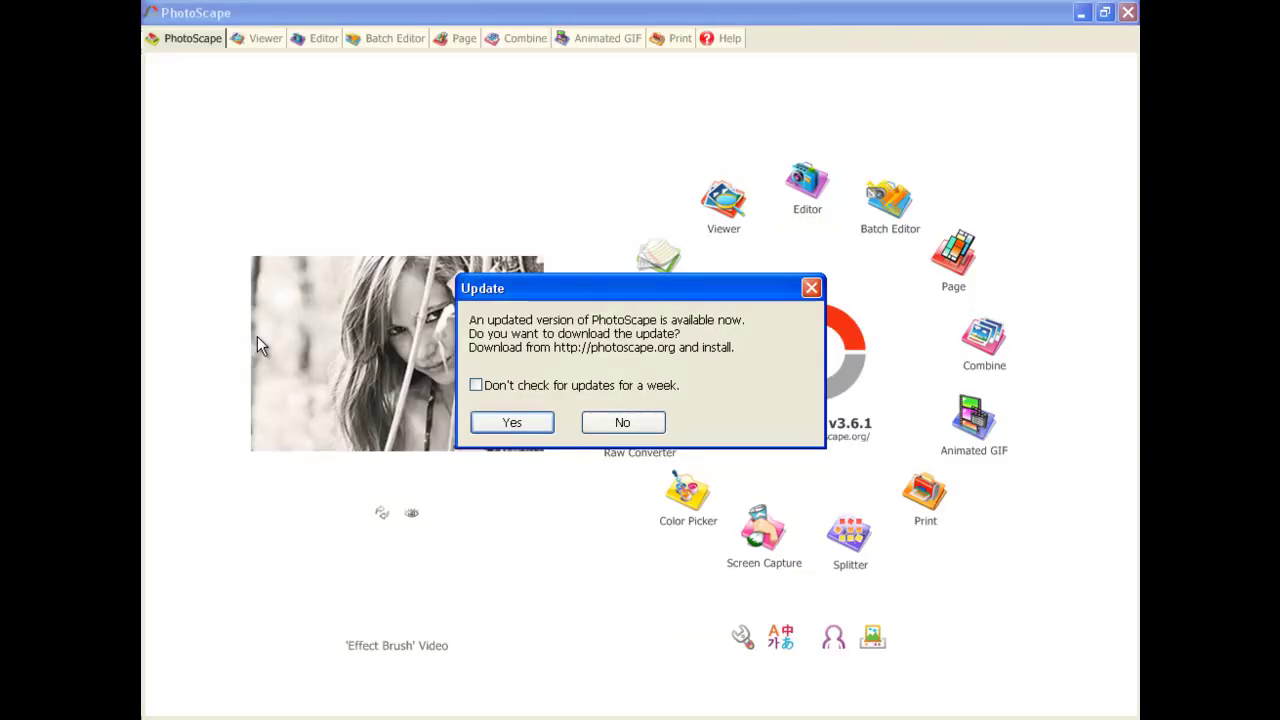
pyautogui.click(611, 421)
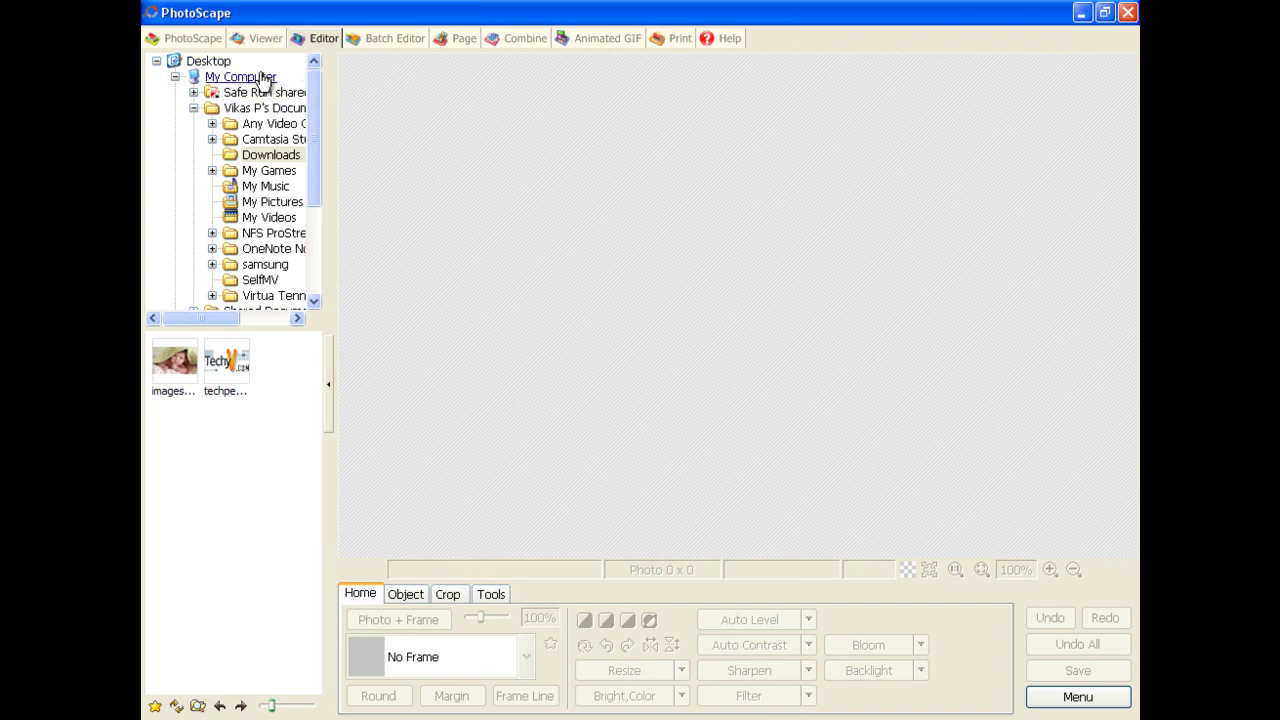
# - Load images.jpeg into the editor and scroll the frame list down to the Note frames
pyautogui.click(170, 367)
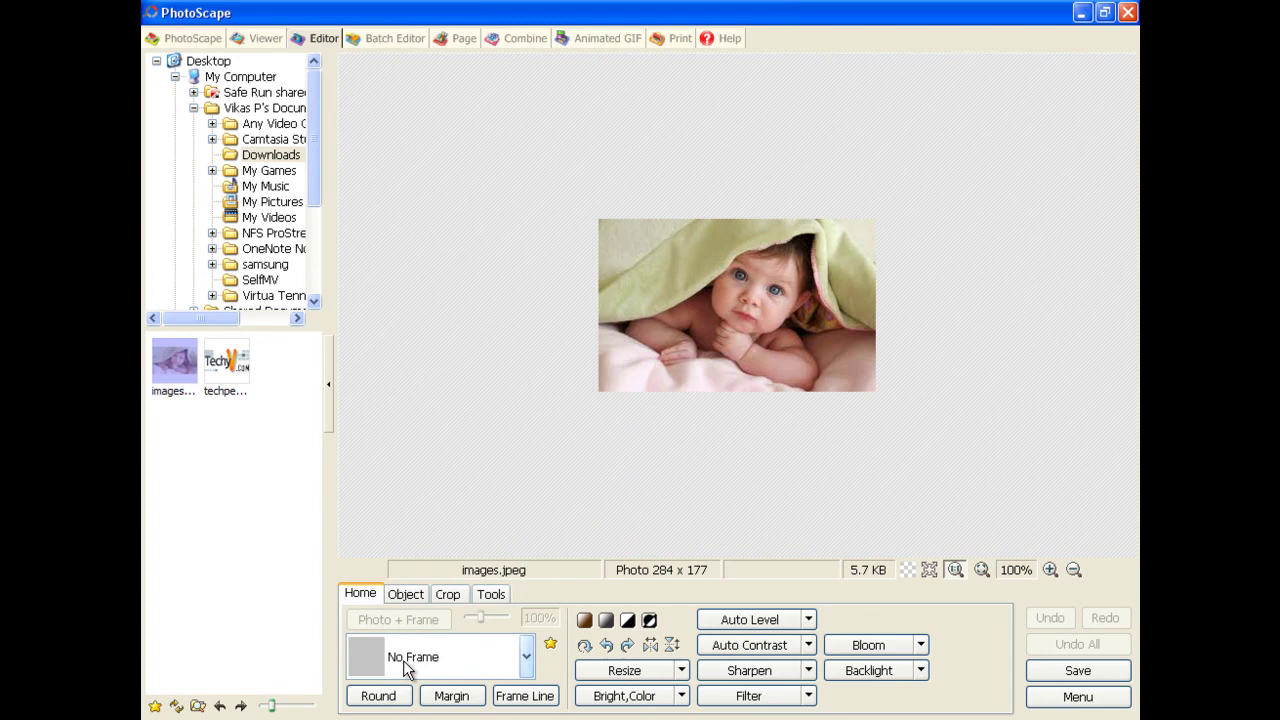
pyautogui.click(527, 657)
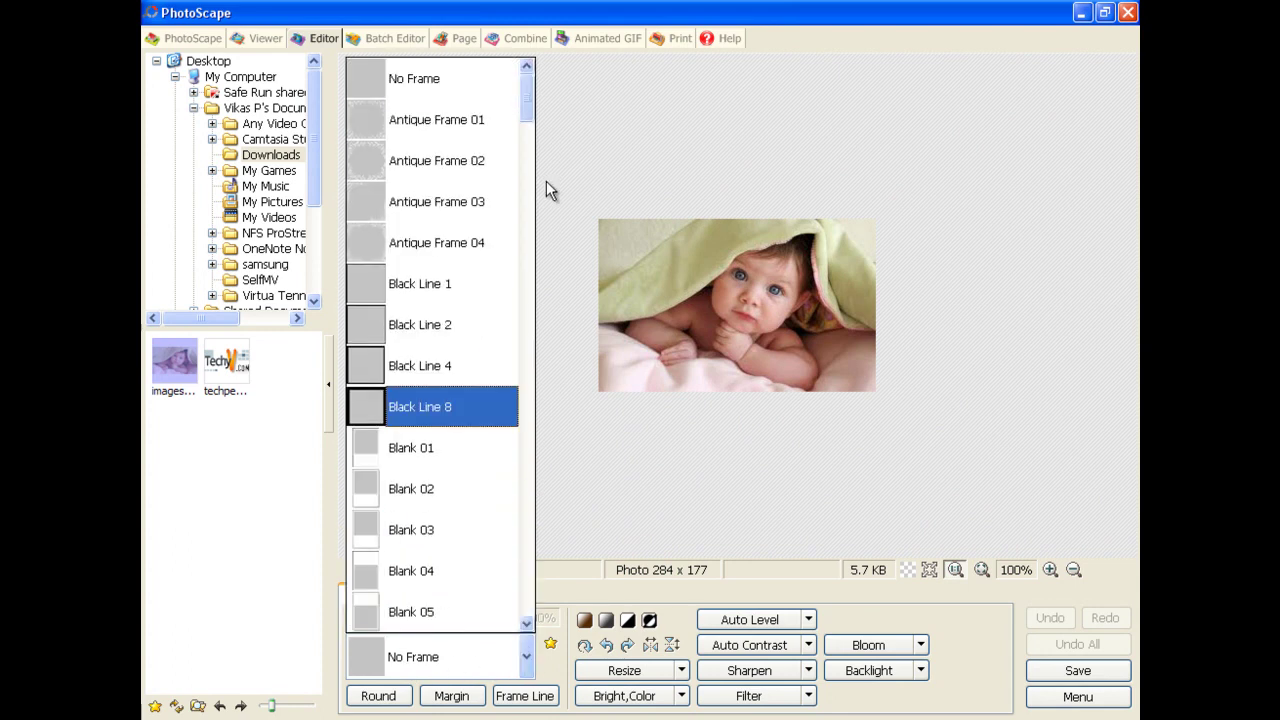
pyautogui.moveTo(529, 117); pyautogui.dragTo(520, 387)
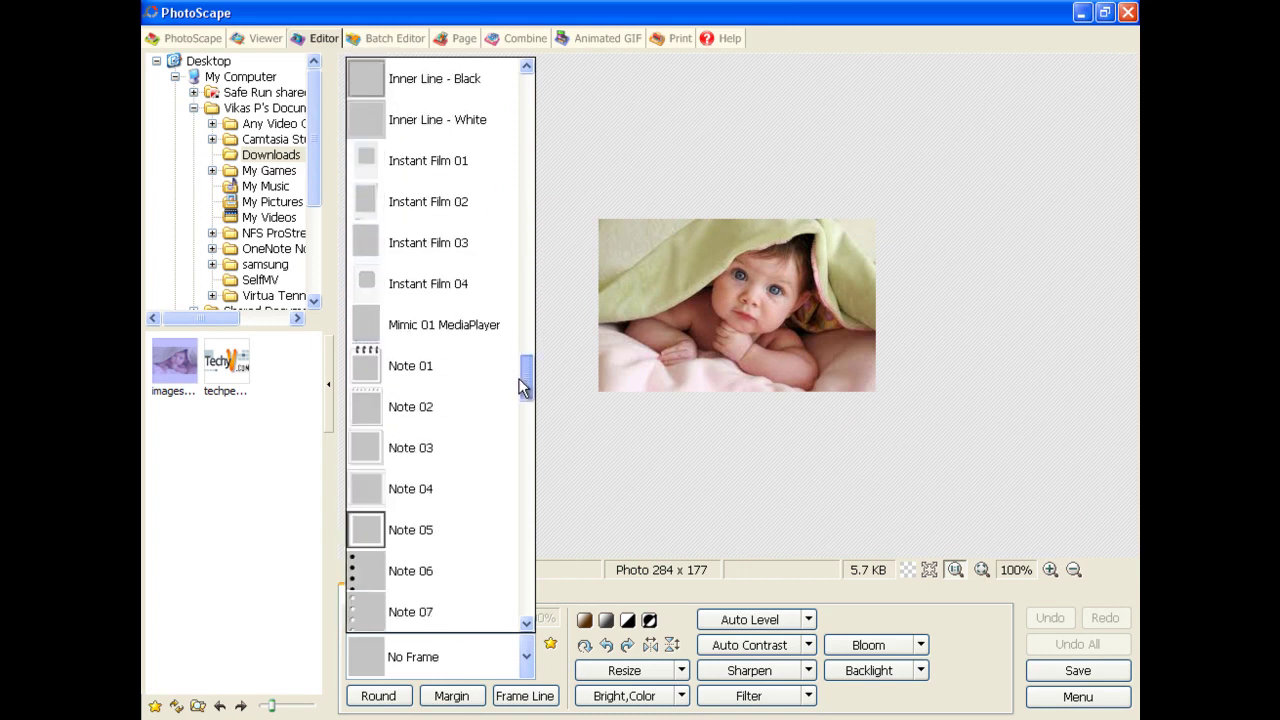
# - Apply the Note 01 spiral-notebook frame, trying and cancelling Round, Margin and Frame Line
pyautogui.click(438, 369)
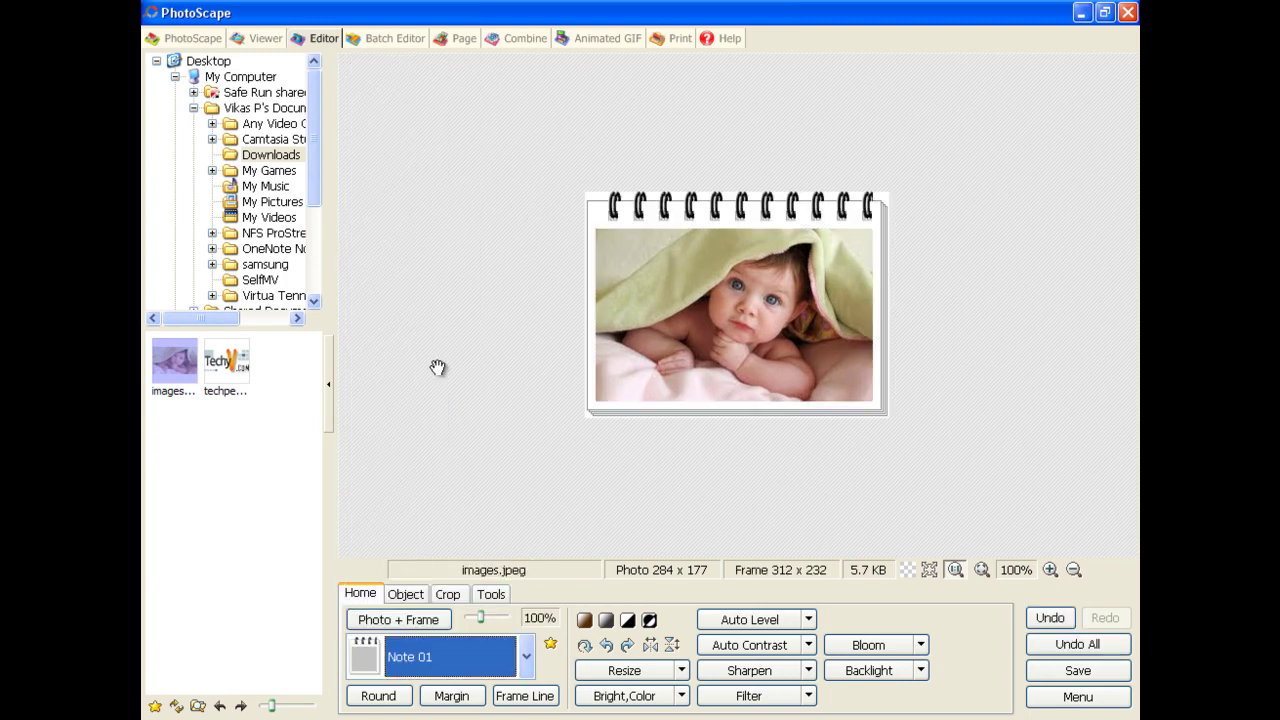
pyautogui.click(378, 695)
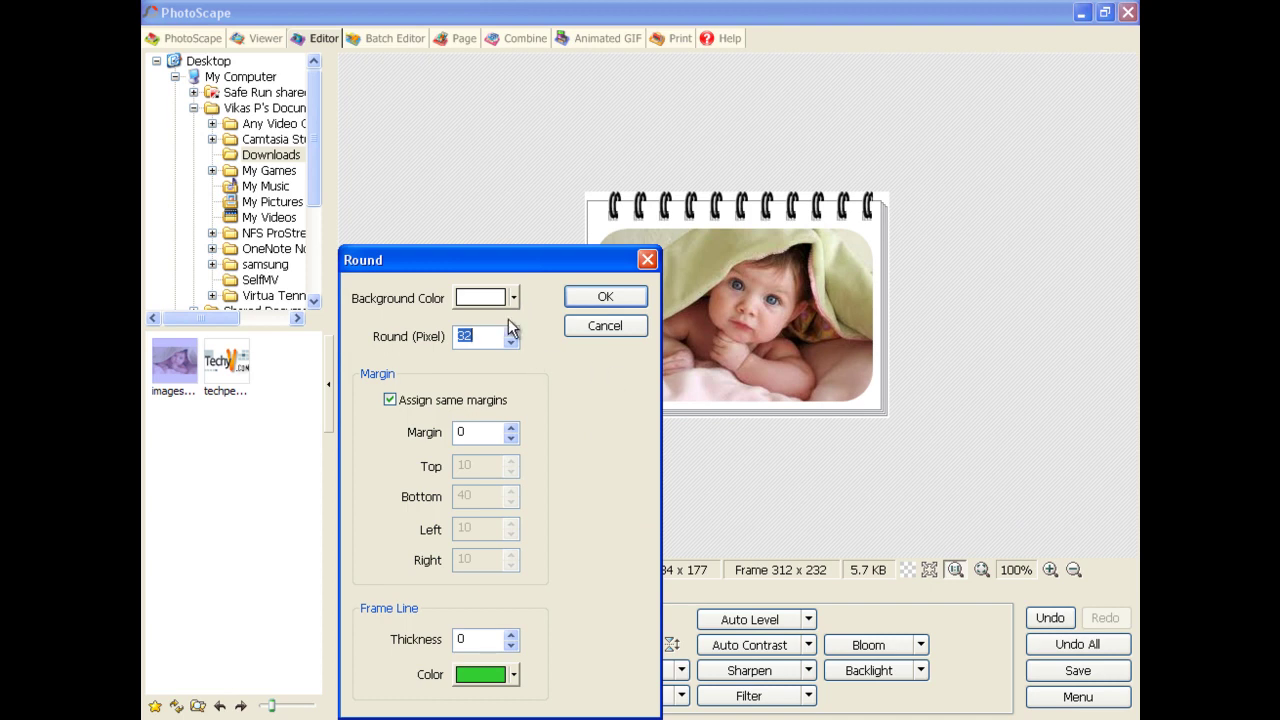
pyautogui.click(605, 326)
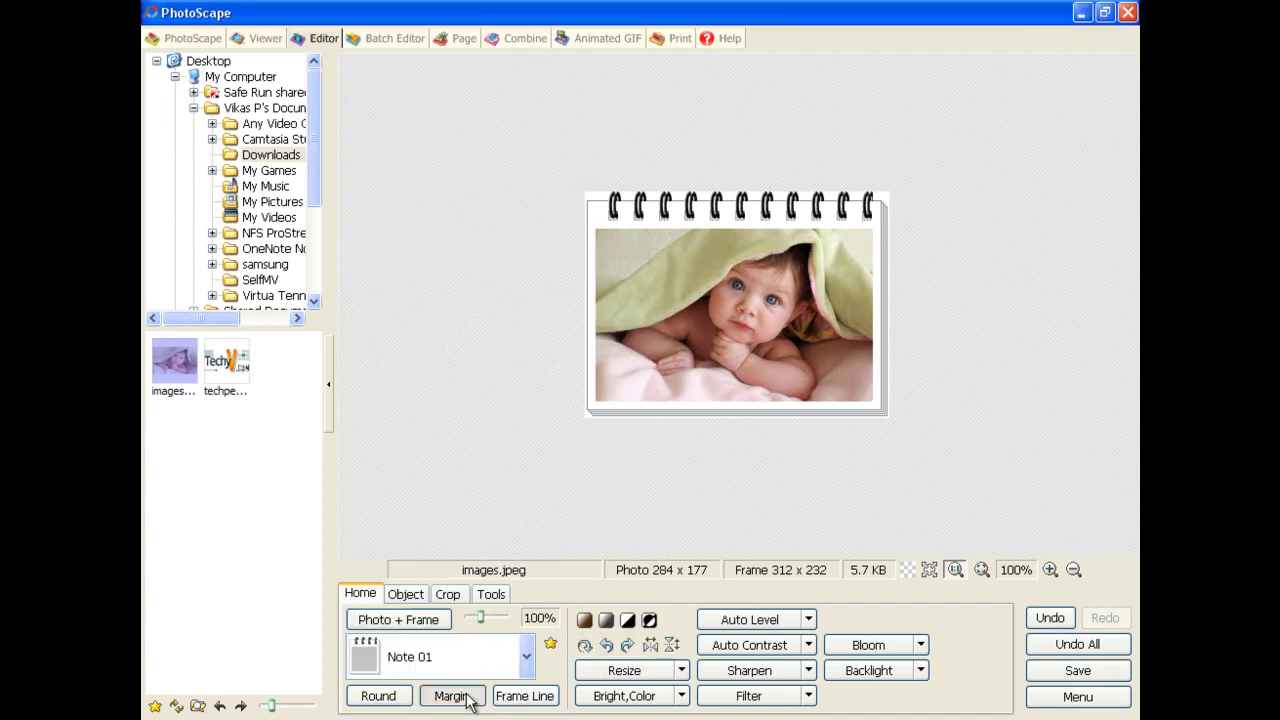
pyautogui.click(468, 700)
pyautogui.click(642, 488)
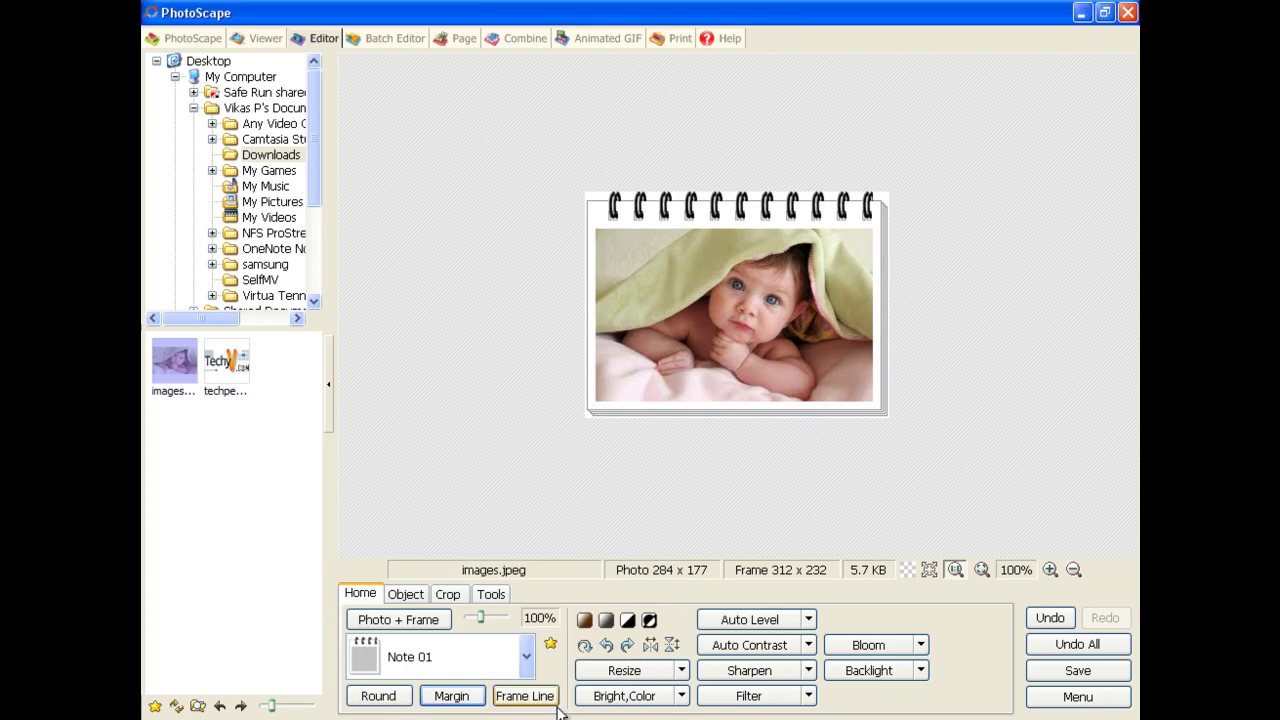
pyautogui.click(526, 697)
pyautogui.click(600, 535)
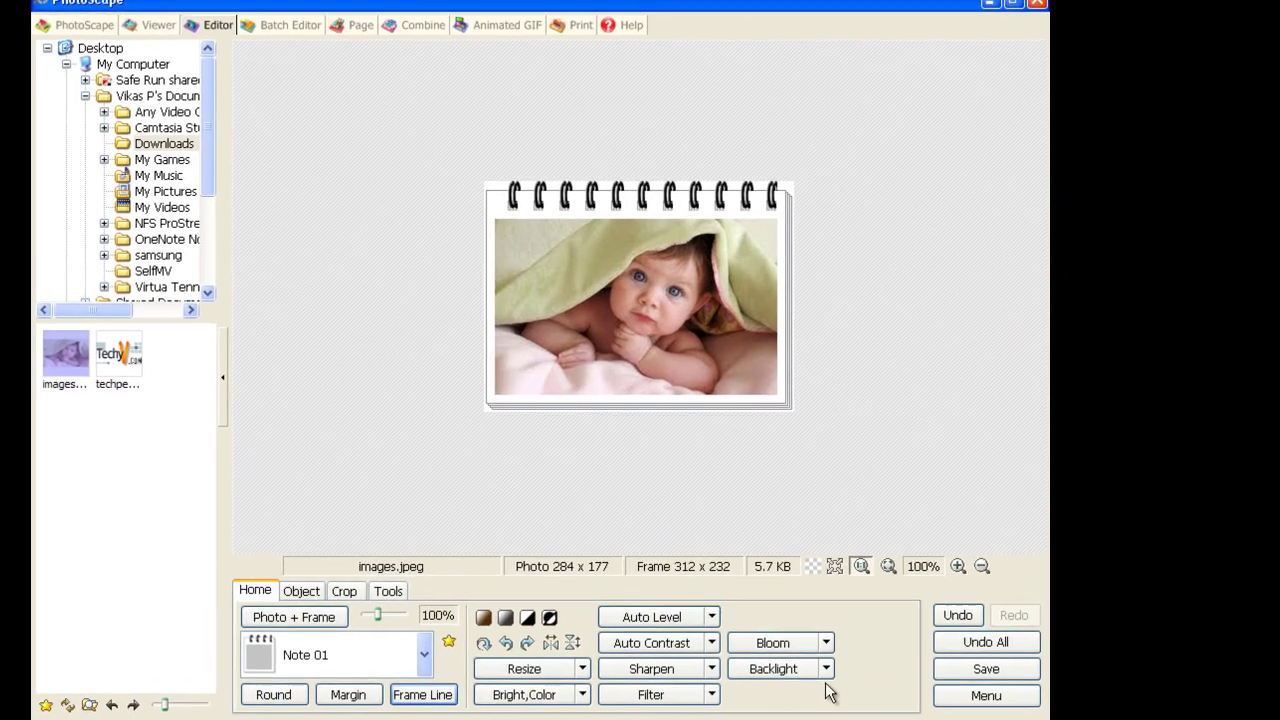
# - Look through the Backlight and Bloom strength options without applying any
pyautogui.click(921, 672)
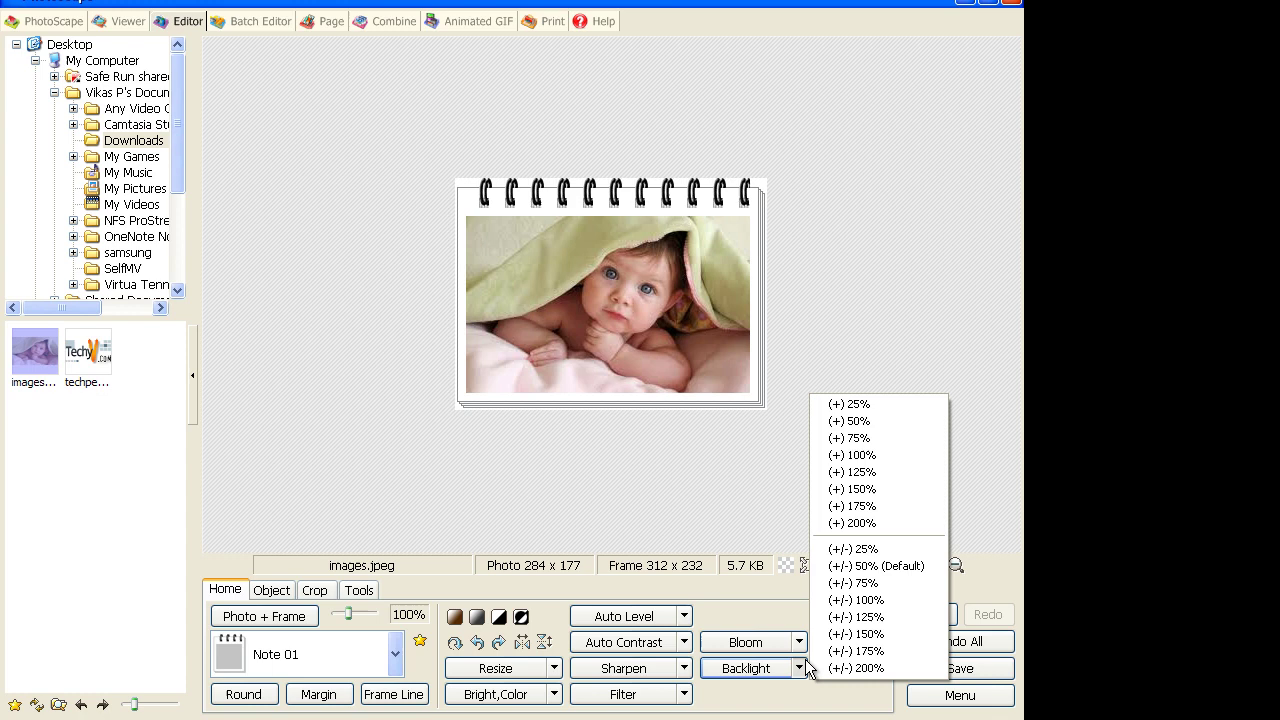
pyautogui.click(799, 642)
pyautogui.click(745, 712)
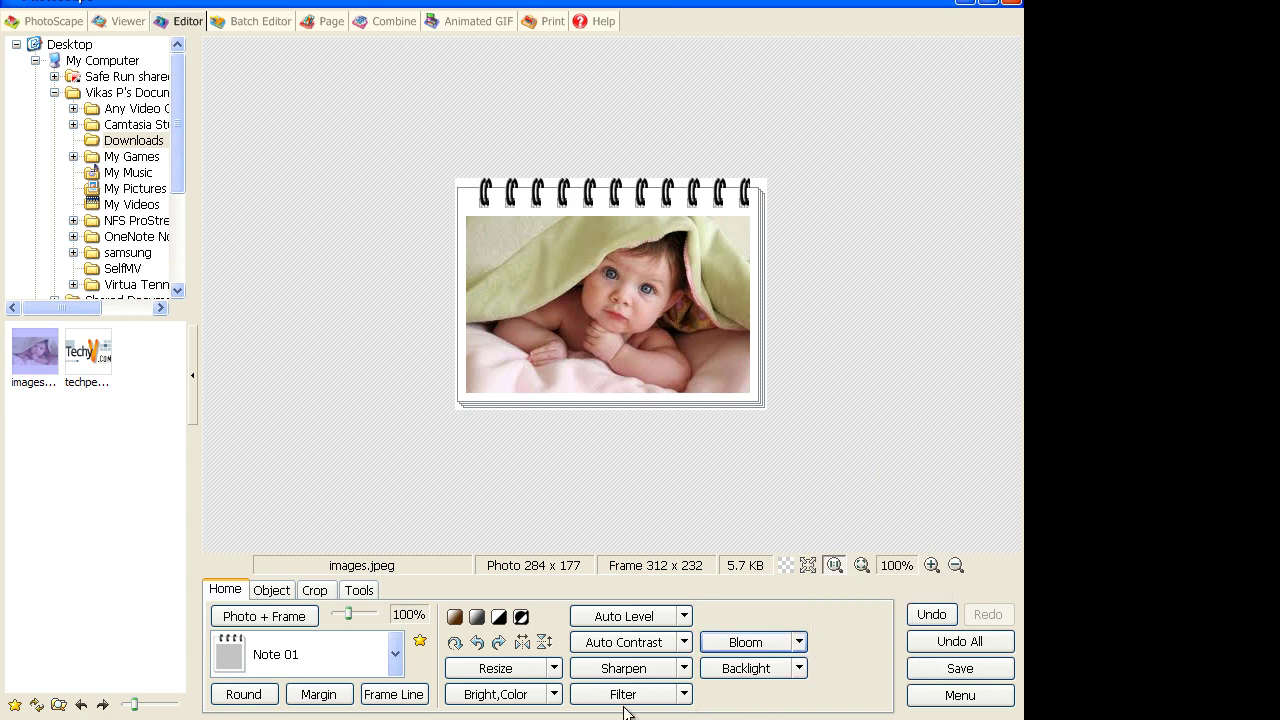
# - Preview the Portra Middle, Low, High and Agfa Middle film effects
pyautogui.click(685, 695)
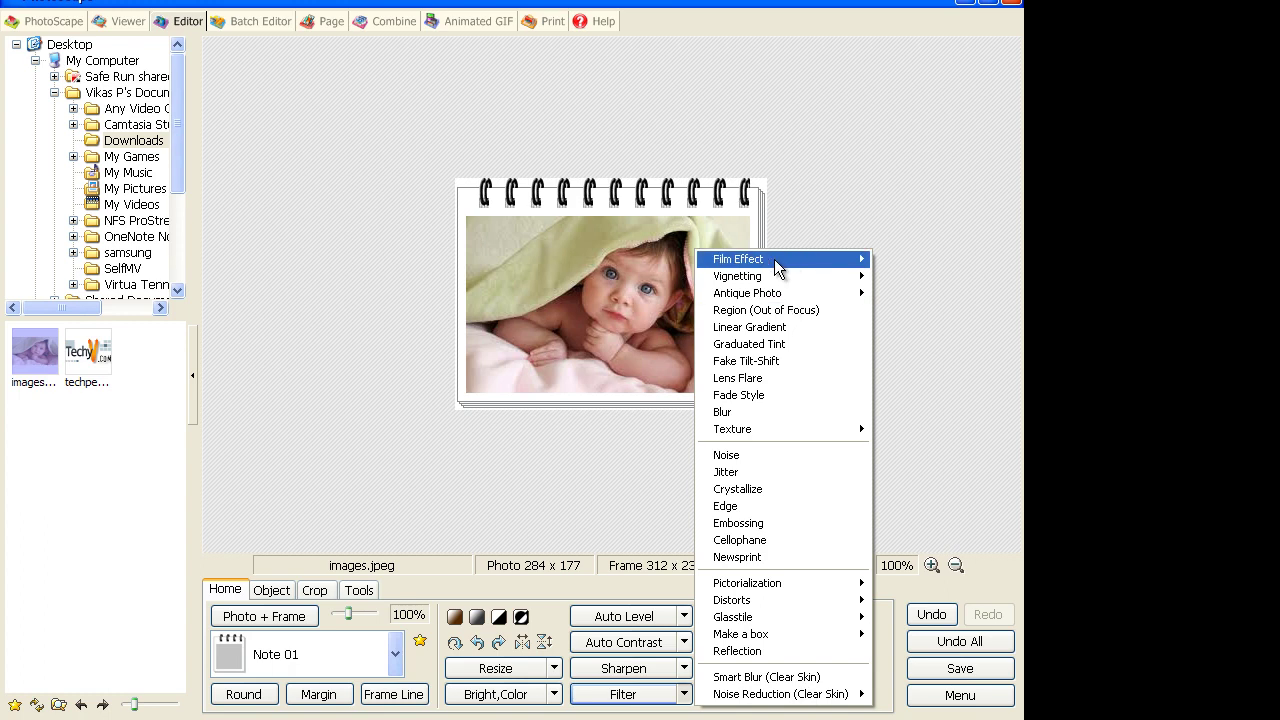
pyautogui.moveTo(760, 259)
pyautogui.click(652, 258)
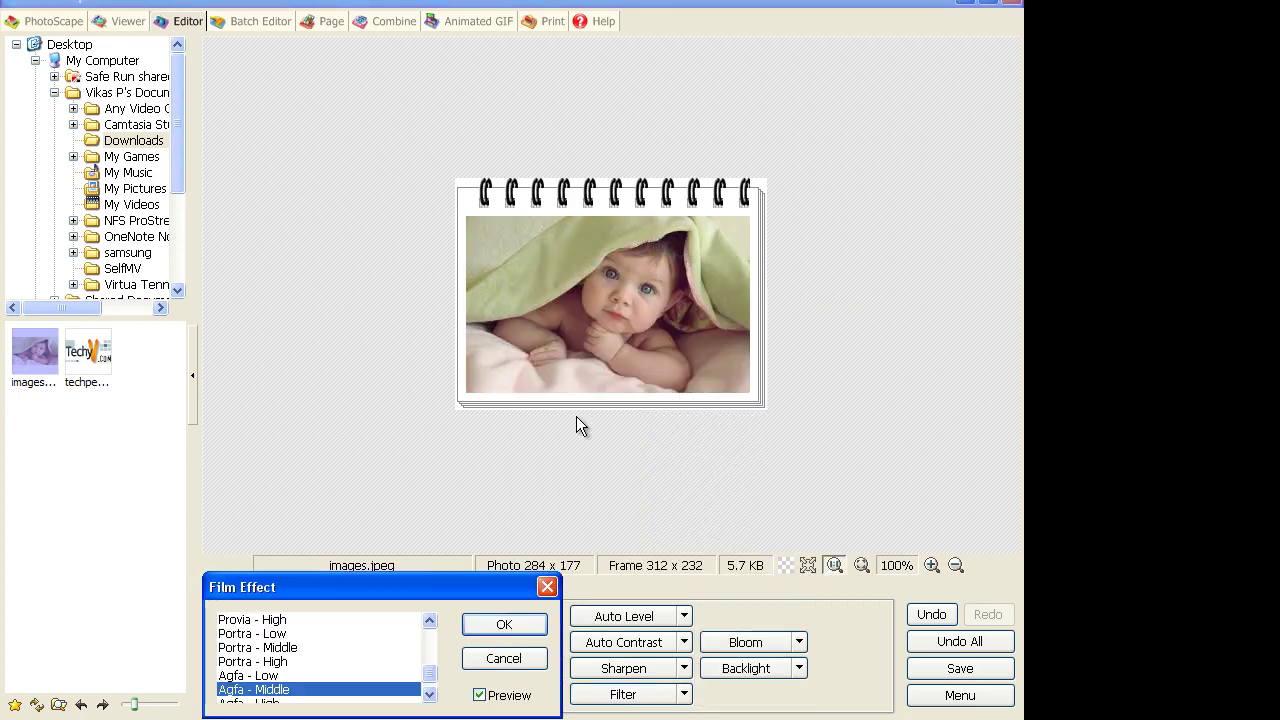
pyautogui.click(313, 661)
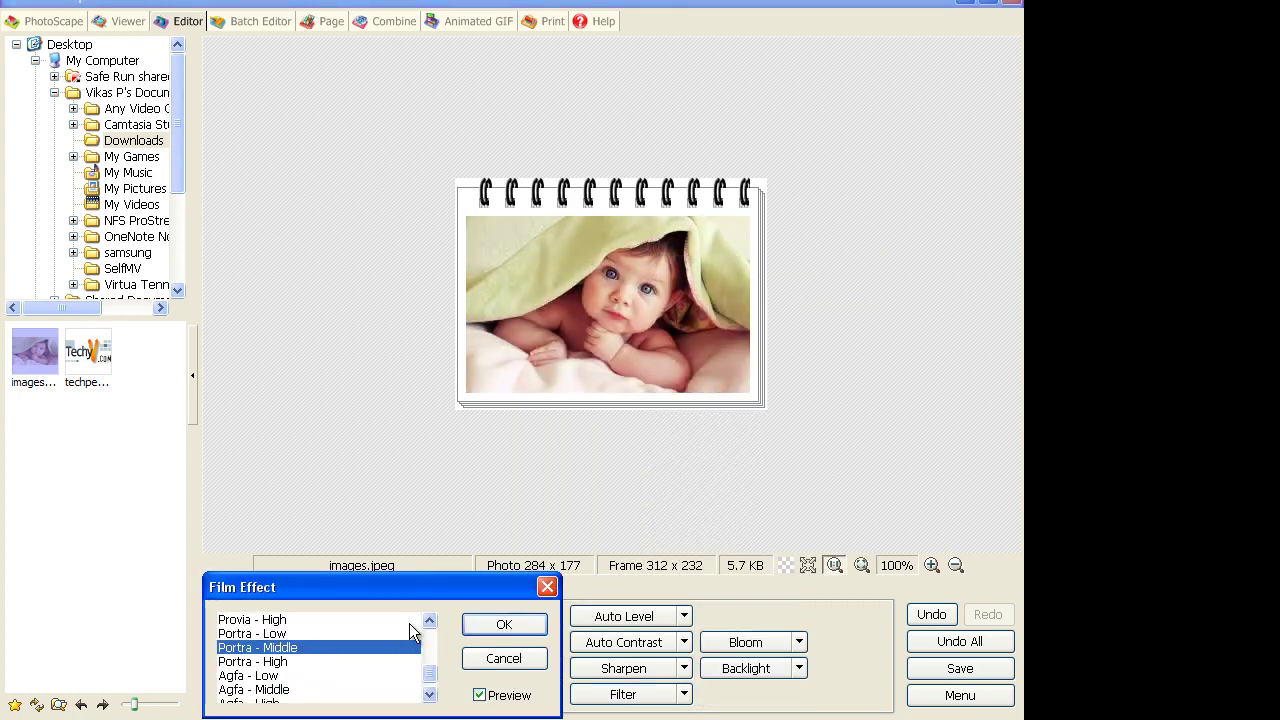
pyautogui.click(365, 633)
pyautogui.click(343, 662)
pyautogui.click(323, 690)
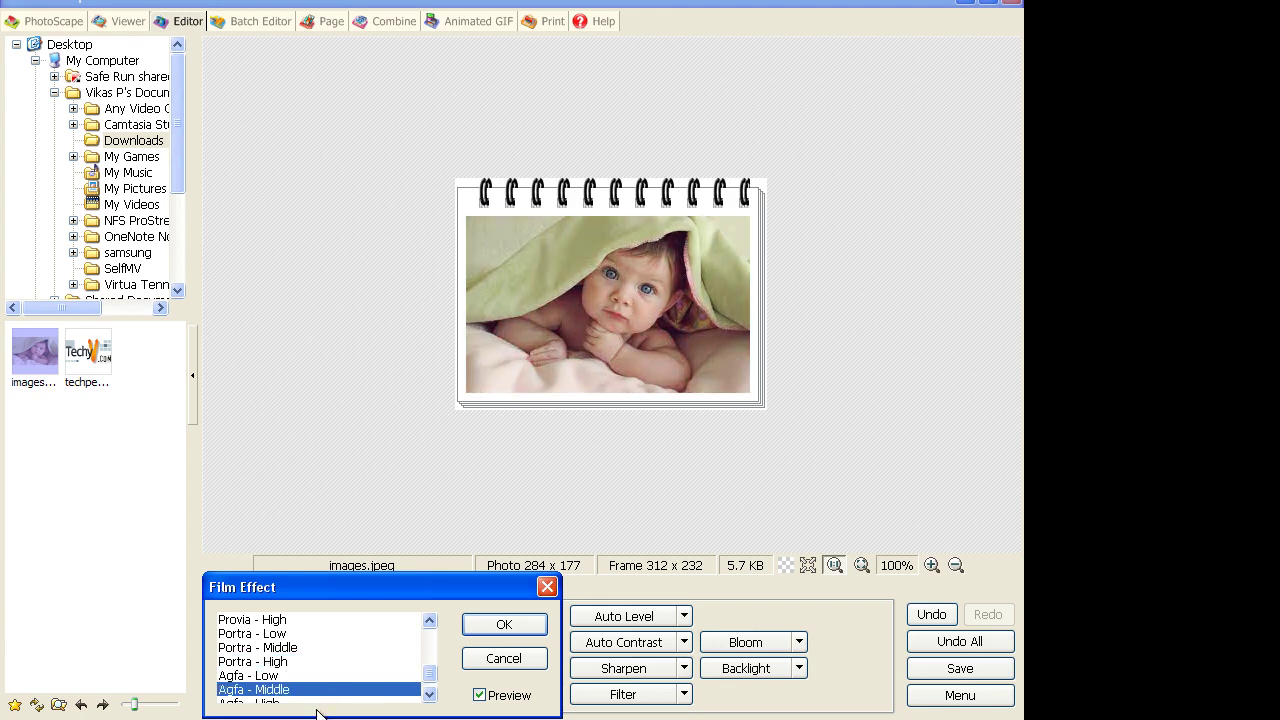
pyautogui.click(497, 628)
# - Try two vignetting styles, then revert the photo with Undo All
pyautogui.click(684, 694)
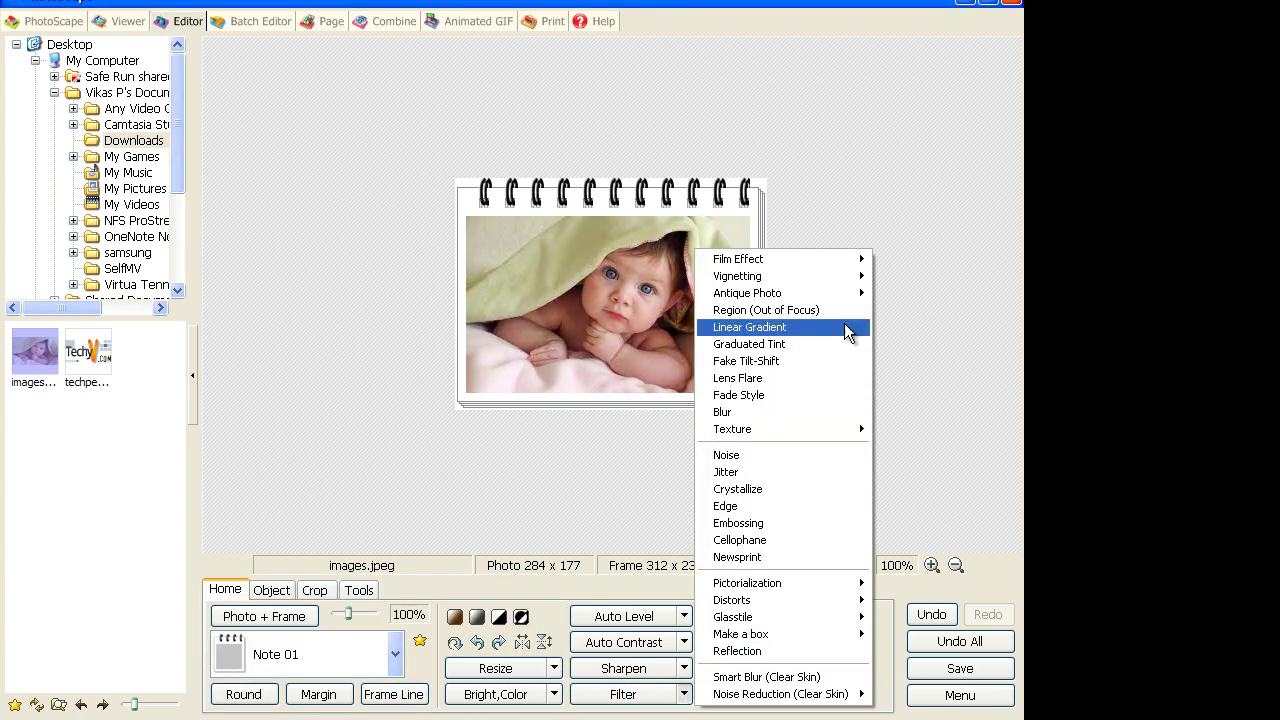
pyautogui.moveTo(737, 276)
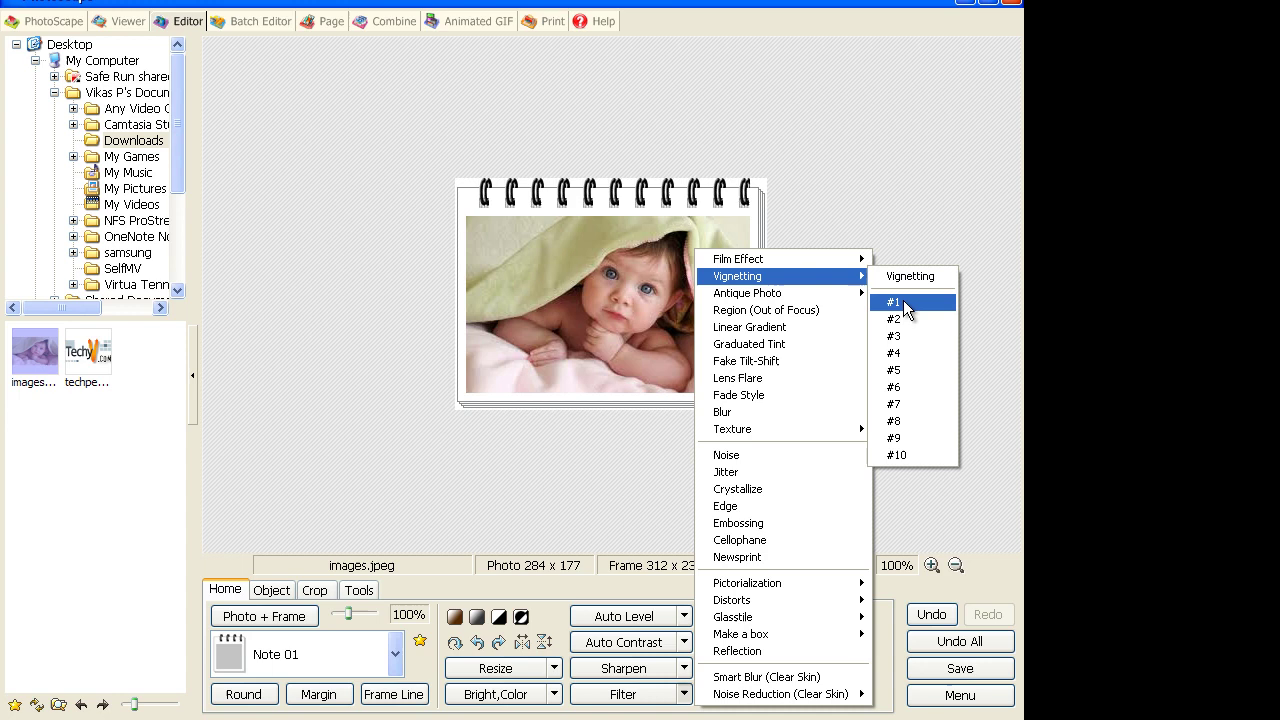
pyautogui.click(902, 301)
pyautogui.click(684, 694)
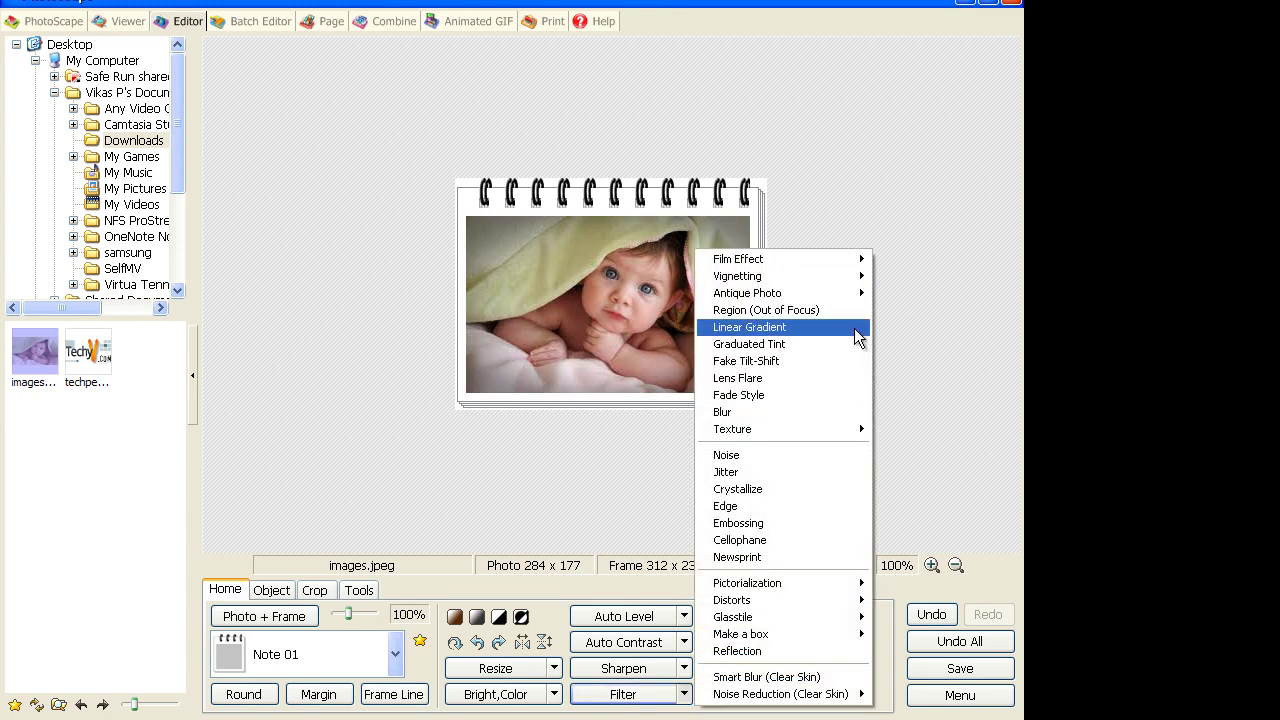
pyautogui.click(931, 352)
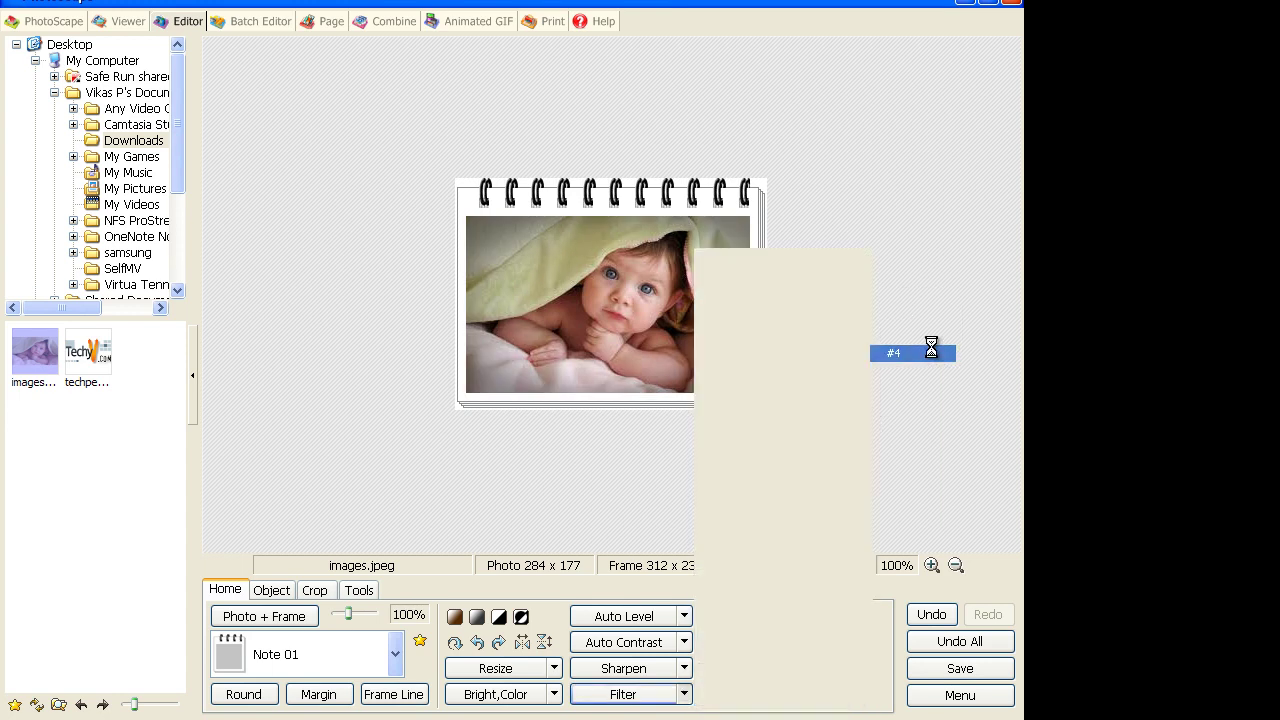
pyautogui.click(932, 615)
# - Try Antique Photo 01 and another antique preset, then undo the antique filter
pyautogui.click(684, 694)
pyautogui.moveTo(747, 293)
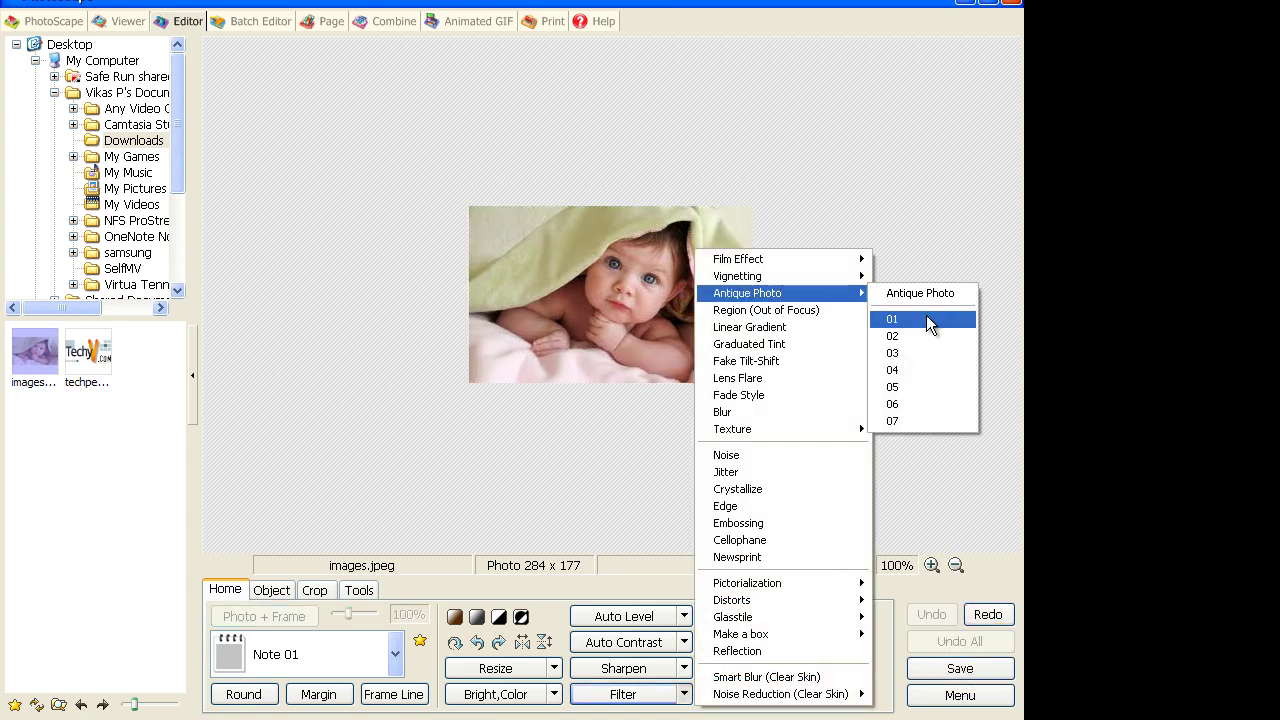
pyautogui.click(926, 317)
pyautogui.click(686, 696)
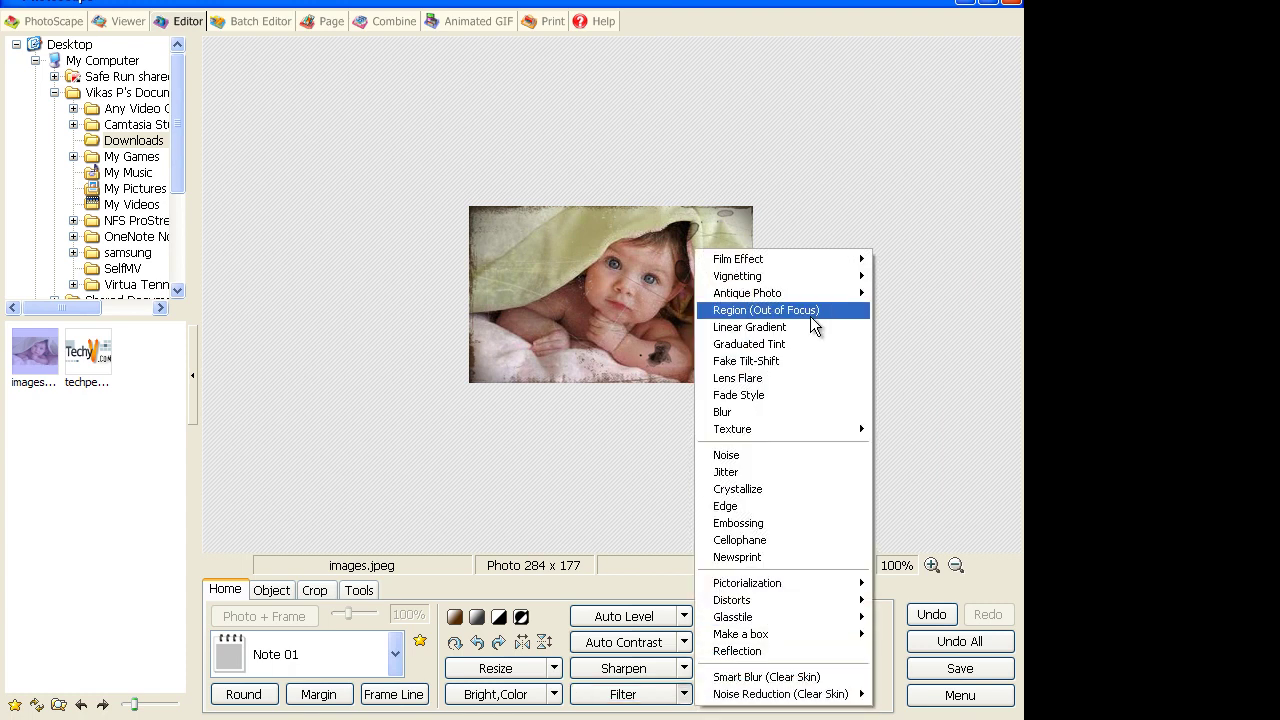
pyautogui.moveTo(747, 293)
pyautogui.click(895, 373)
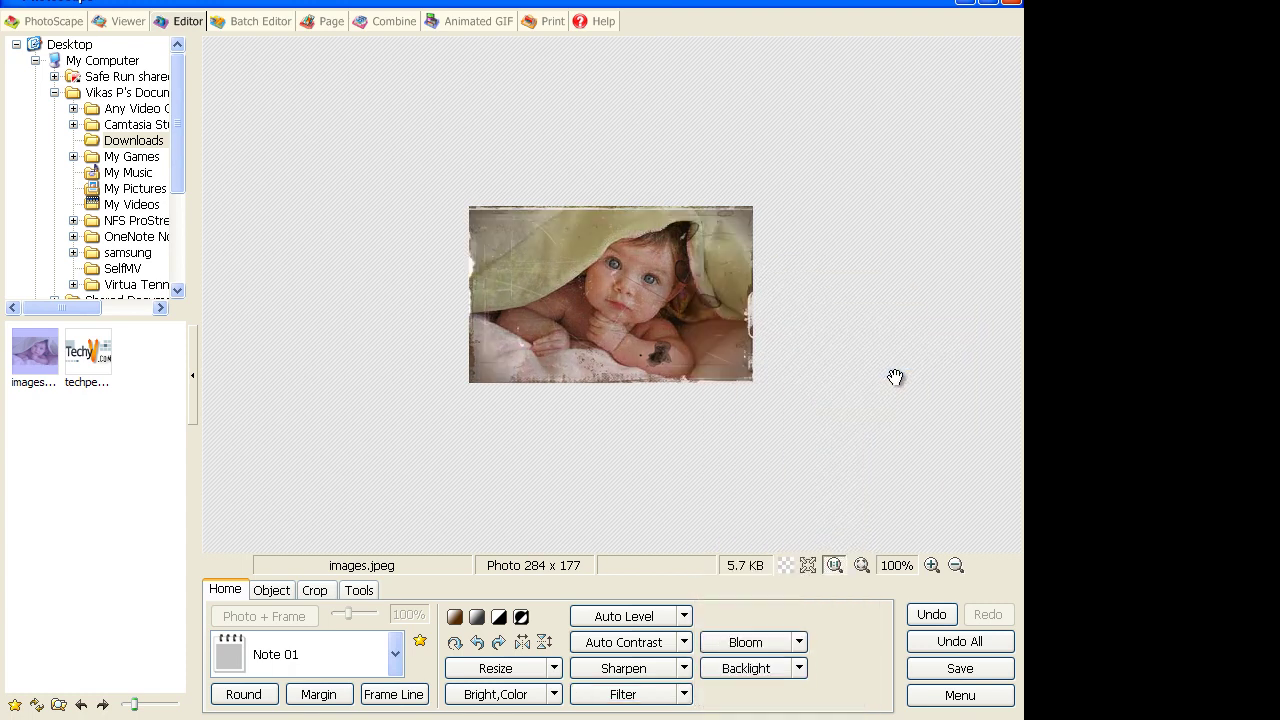
pyautogui.click(955, 642)
pyautogui.click(686, 695)
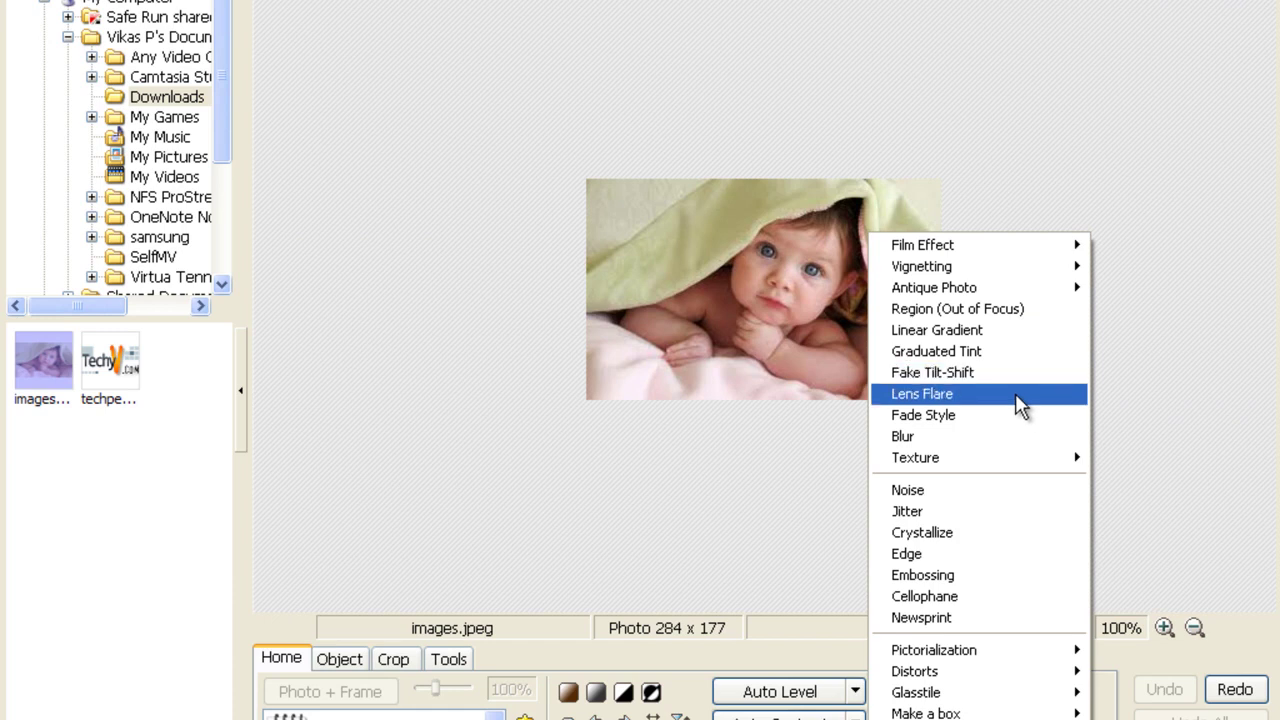
pyautogui.click(1015, 393)
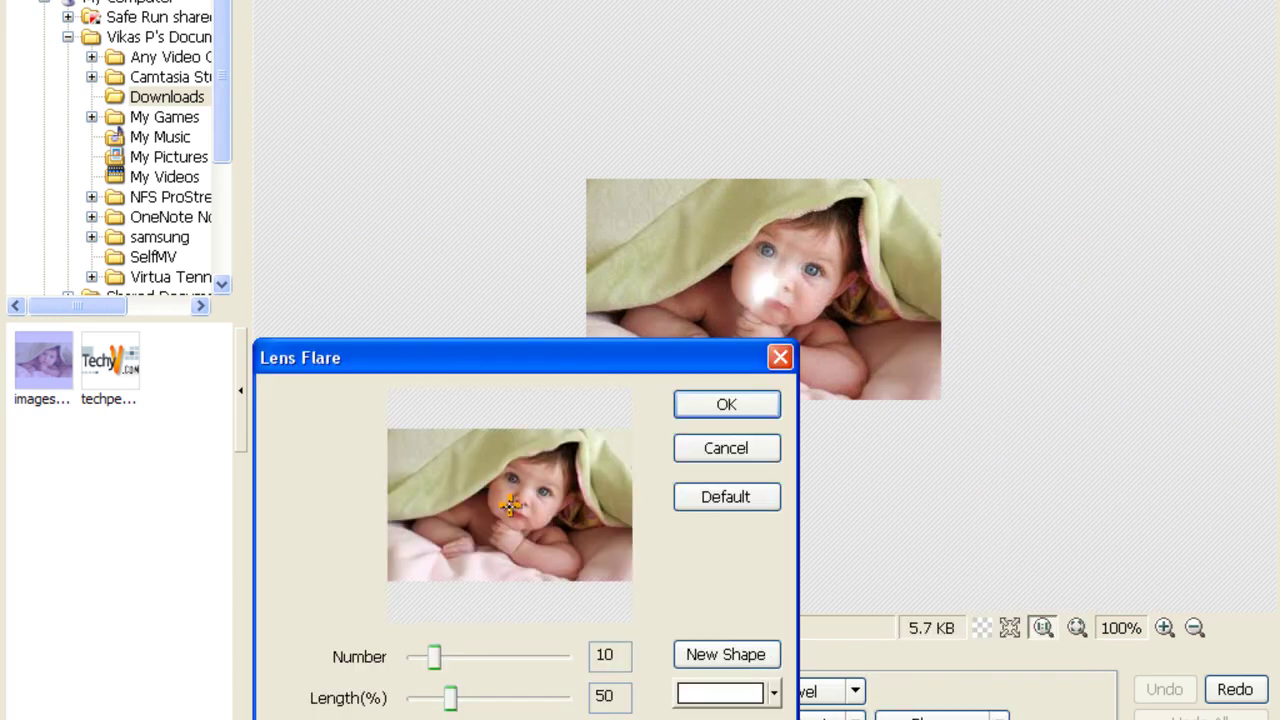
pyautogui.moveTo(510, 505); pyautogui.dragTo(390, 428)
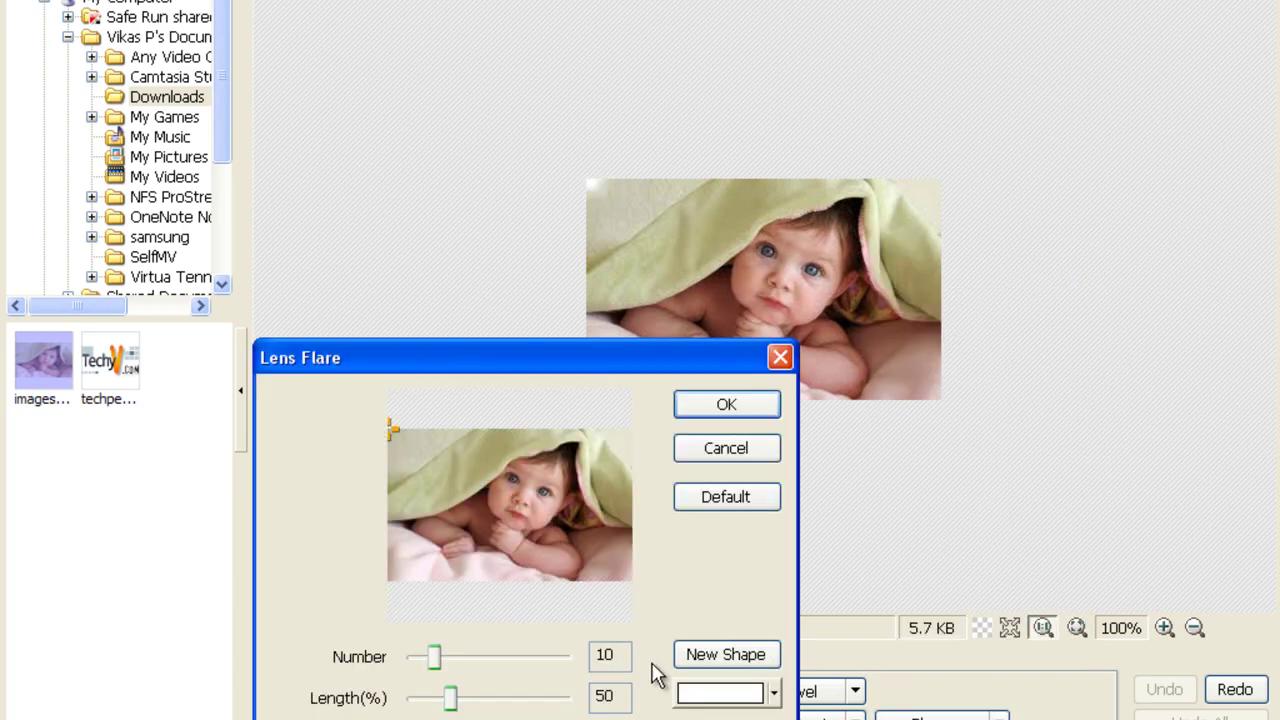
pyautogui.moveTo(451, 700); pyautogui.dragTo(568, 700)
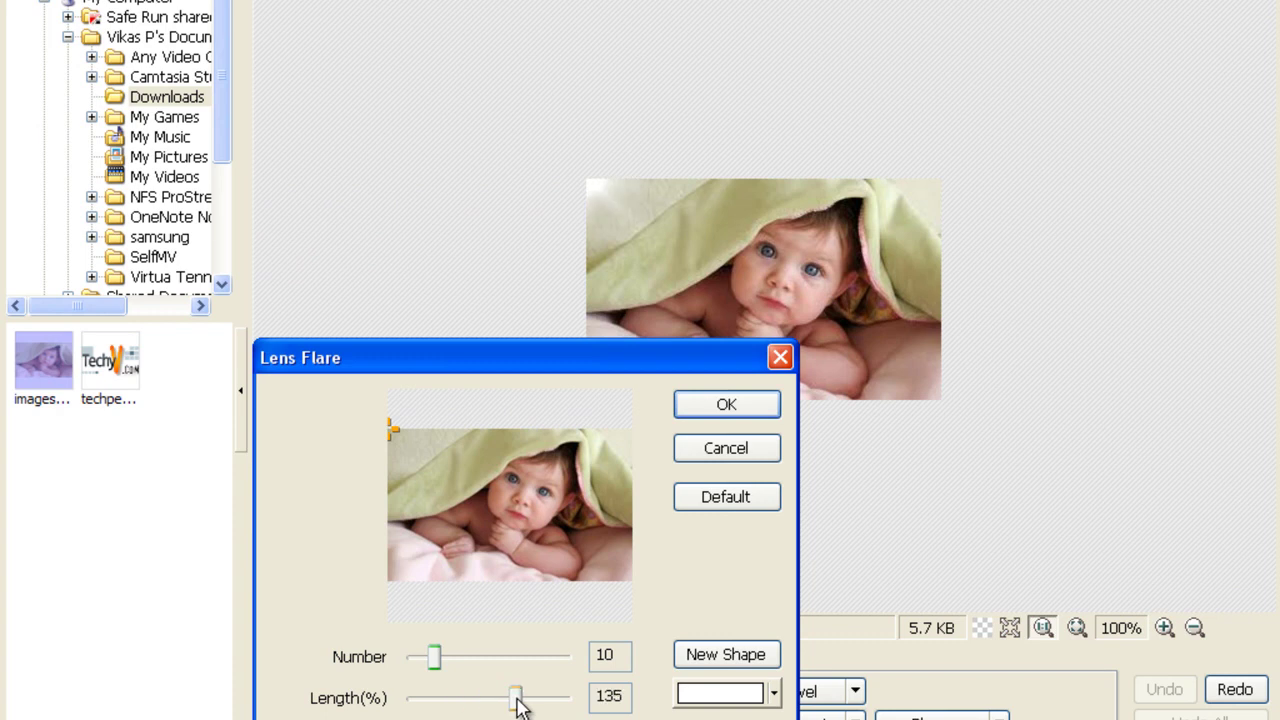
pyautogui.moveTo(434, 660); pyautogui.dragTo(537, 672)
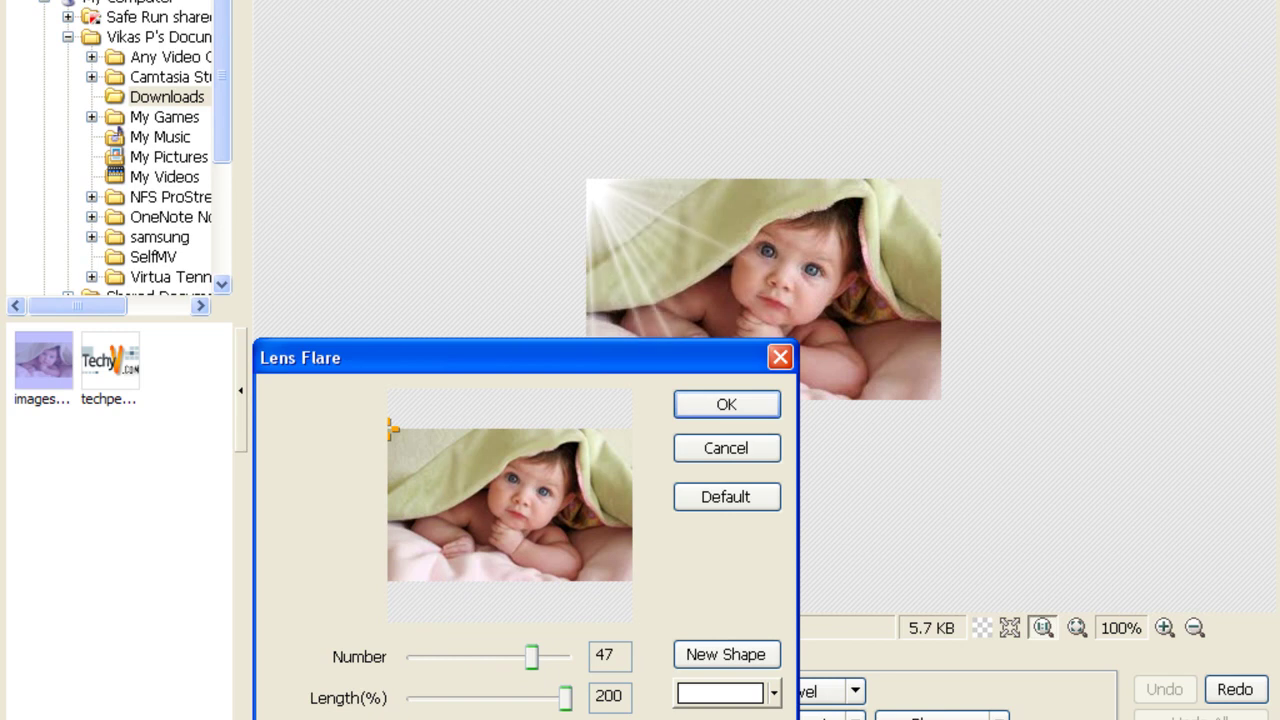
pyautogui.moveTo(533, 664); pyautogui.dragTo(545, 668)
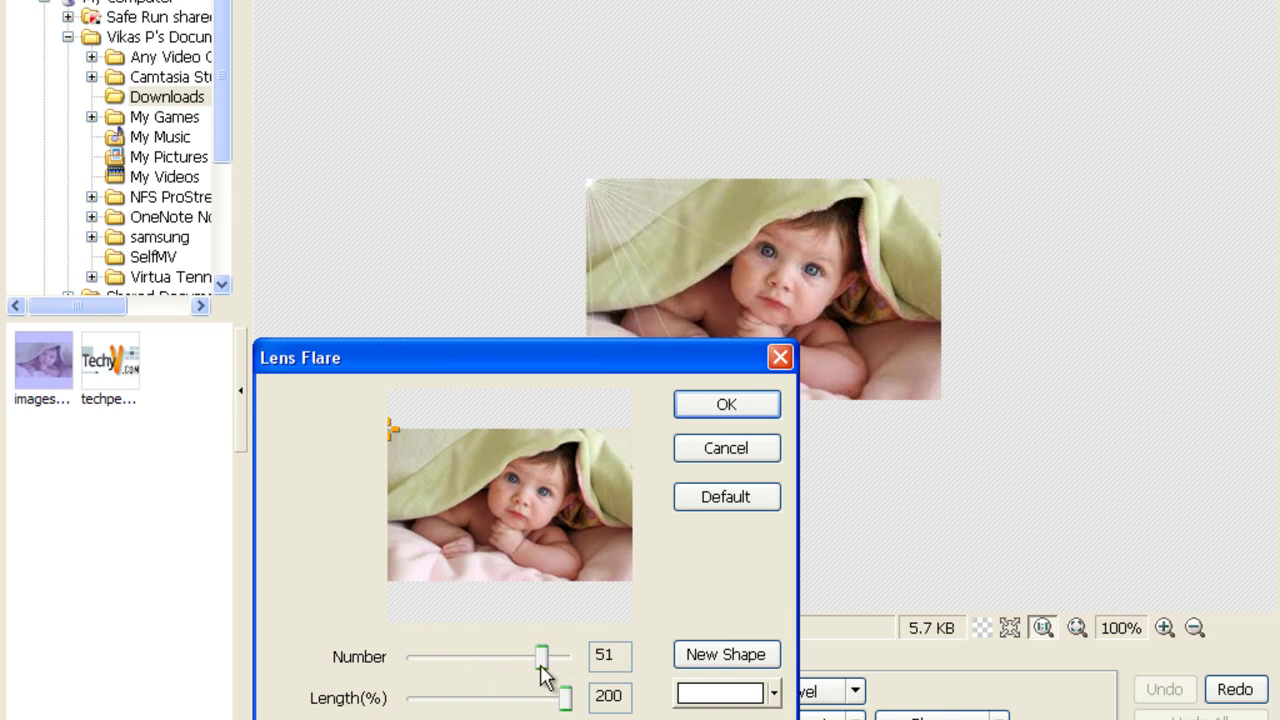
# - Discard the lens flare and try vertical-line and crumpled texture effects
pyautogui.click(725, 450)
pyautogui.click(1010, 627)
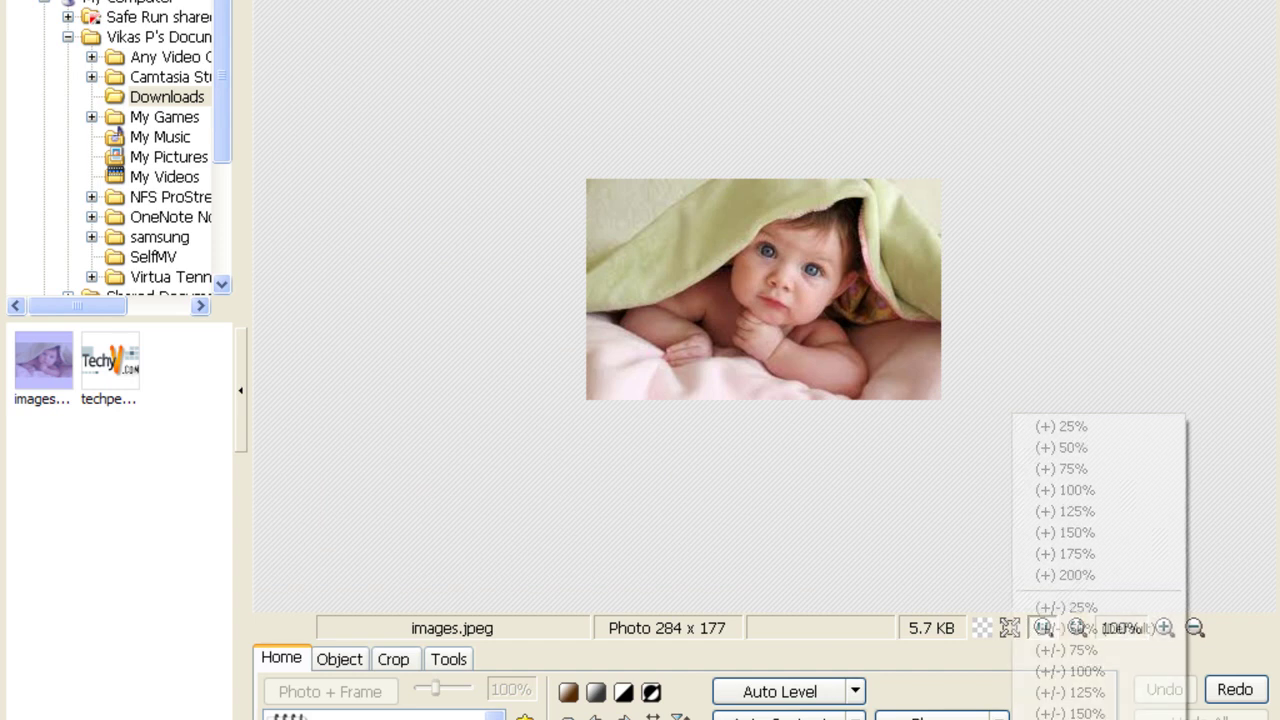
pyautogui.click(998, 717)
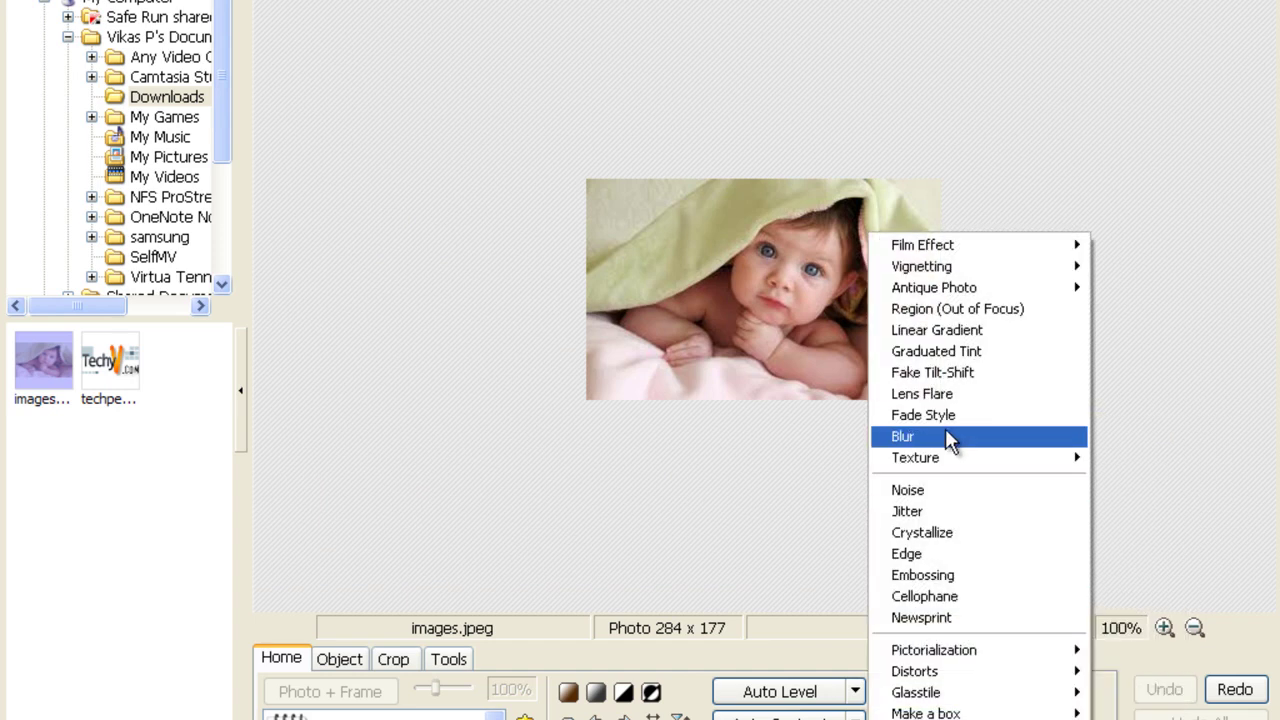
pyautogui.click(826, 496)
pyautogui.moveTo(915, 457)
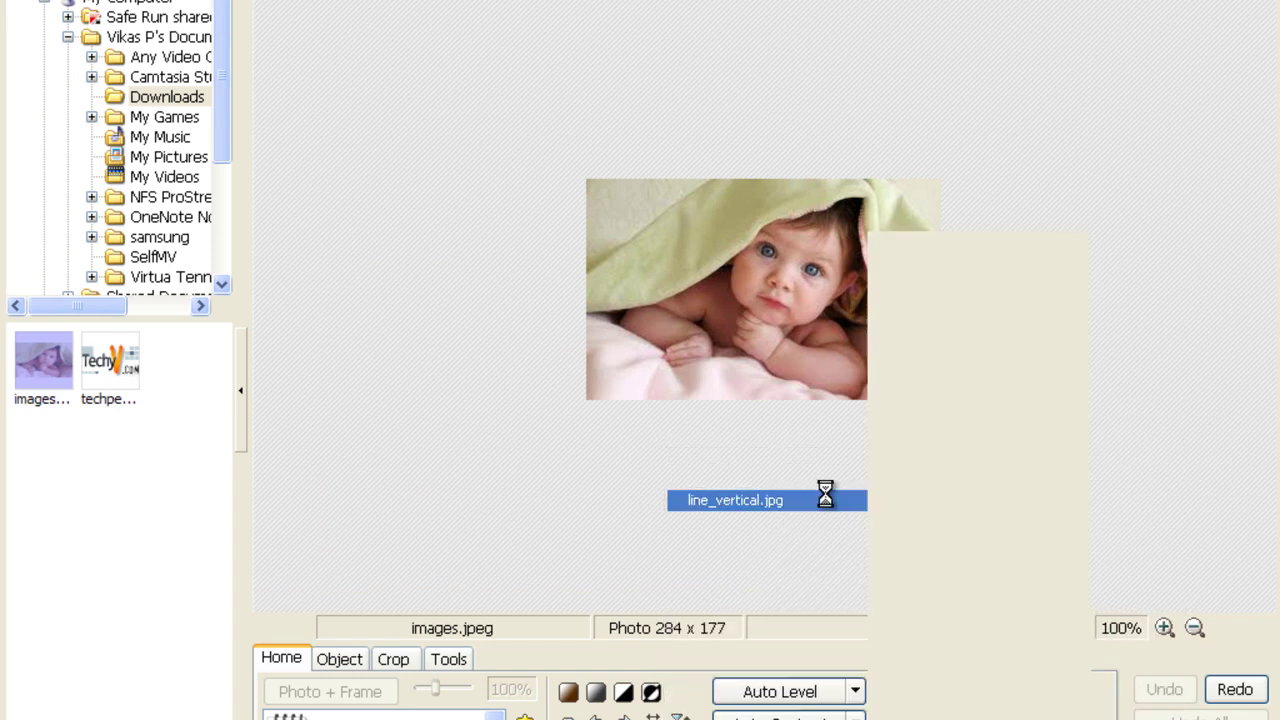
pyautogui.click(998, 717)
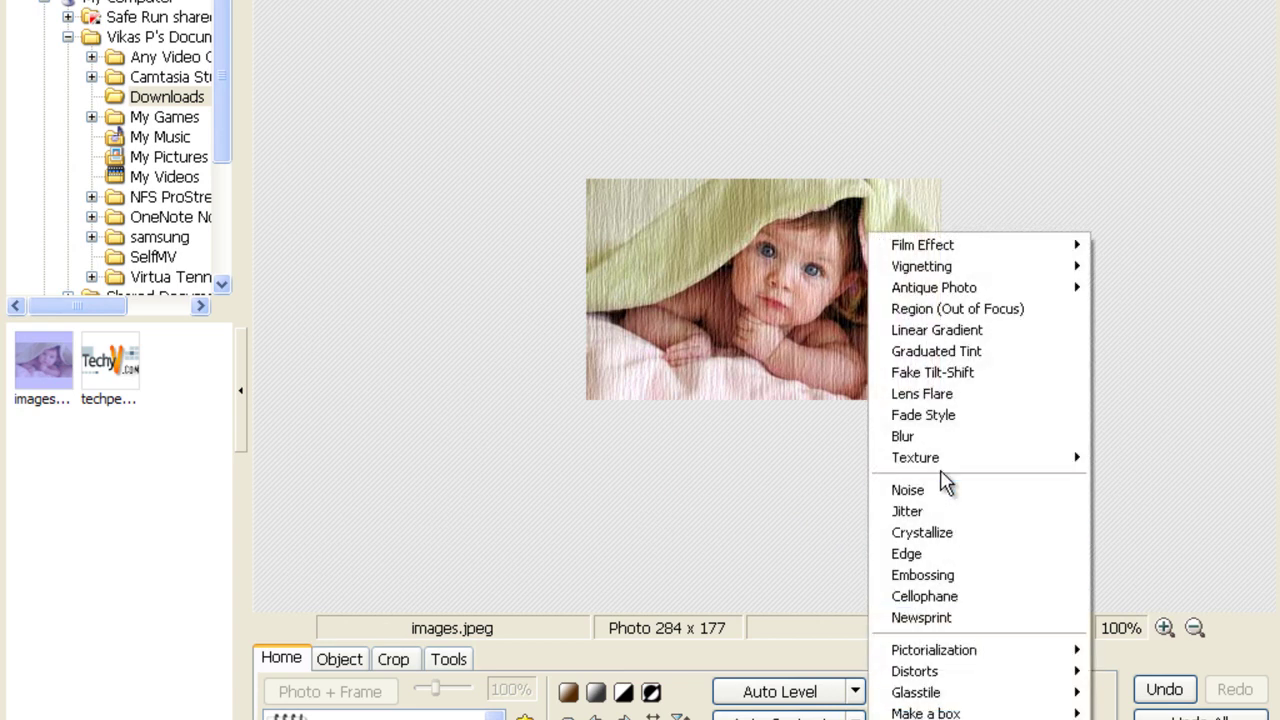
pyautogui.click(797, 458)
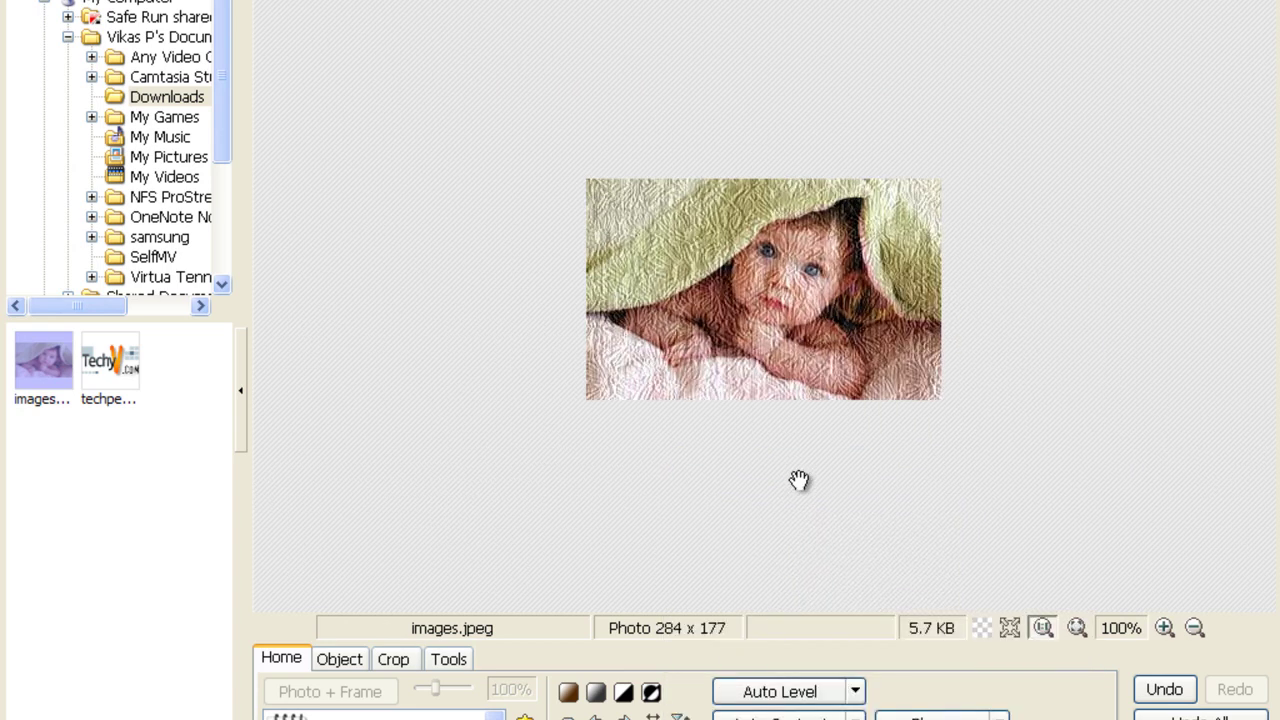
# - Apply the Colored Pencil effect, then undo with Ctrl+Z to restore the original
pyautogui.click(998, 717)
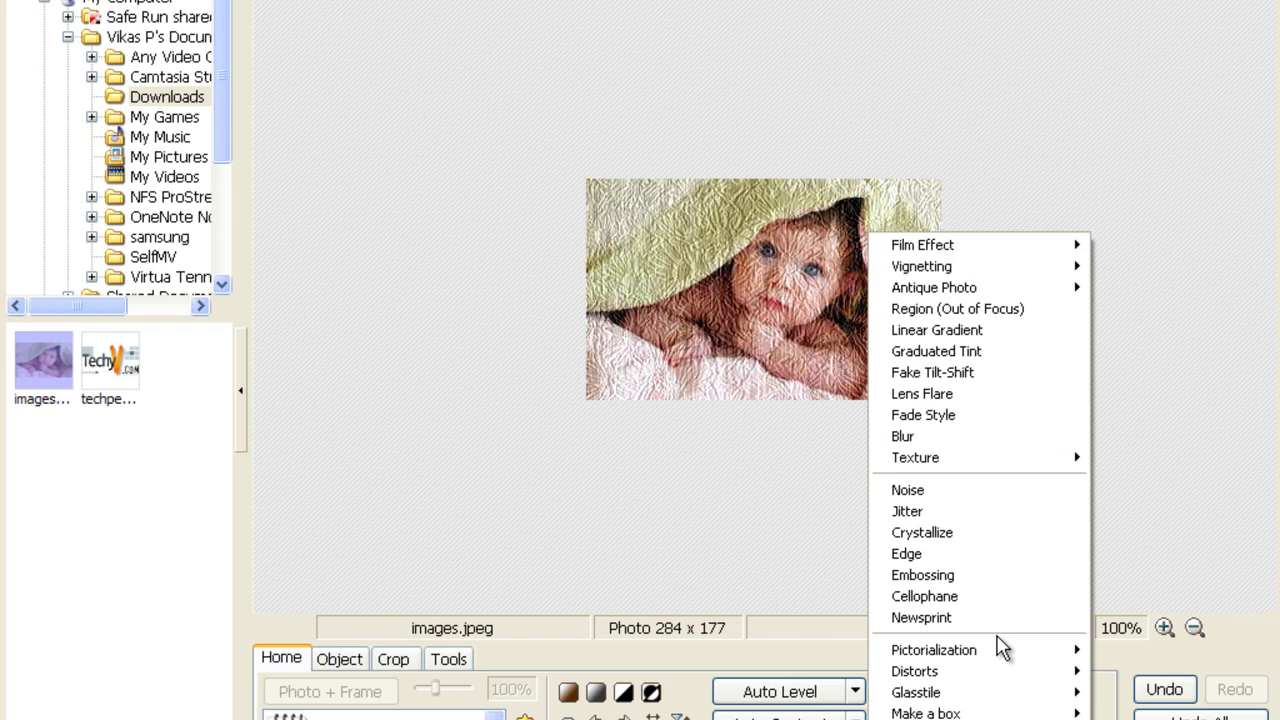
pyautogui.moveTo(934, 650)
pyautogui.click(1108, 437)
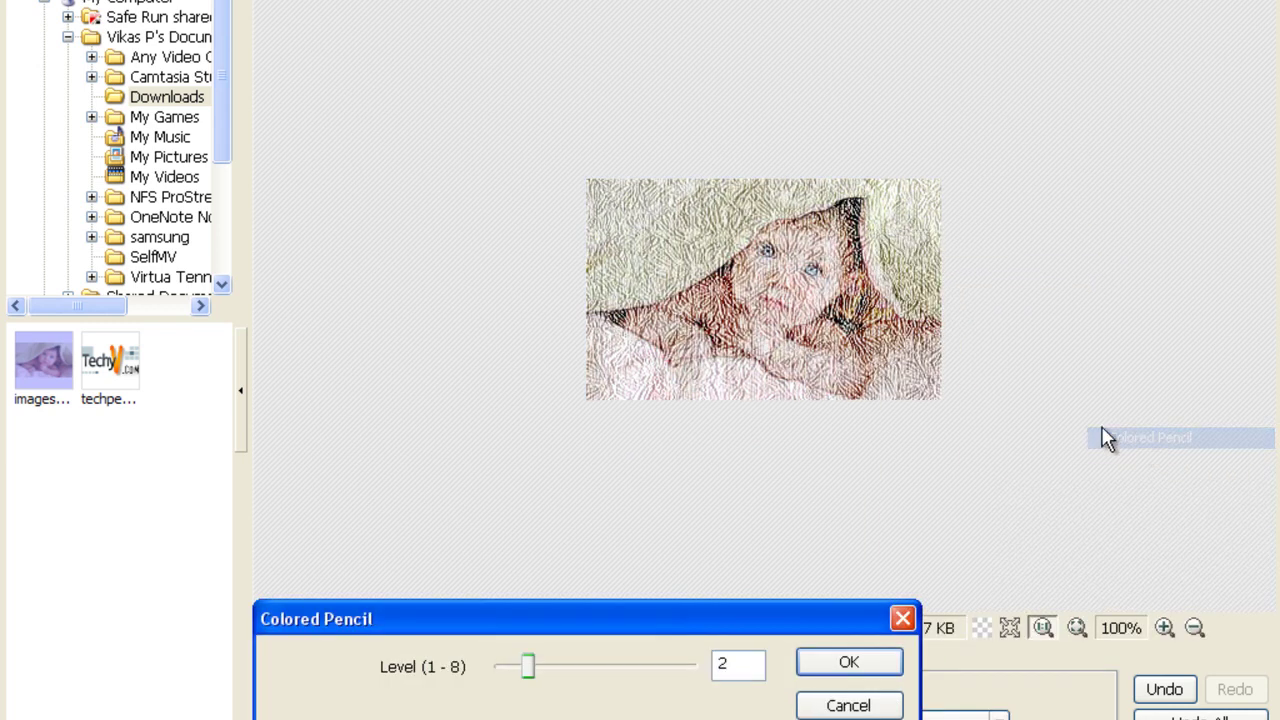
pyautogui.click(848, 668)
pyautogui.hotkey('ctrl', 'z')
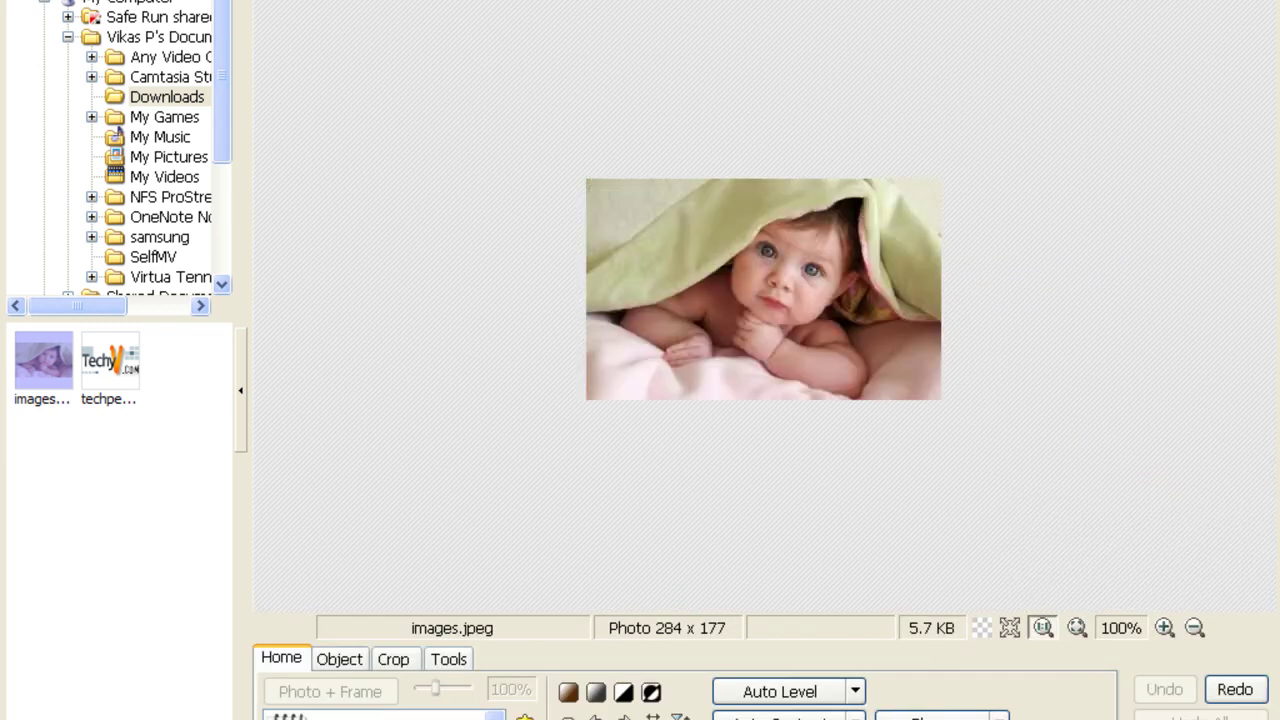
pyautogui.click(940, 716)
pyautogui.moveTo(934, 650)
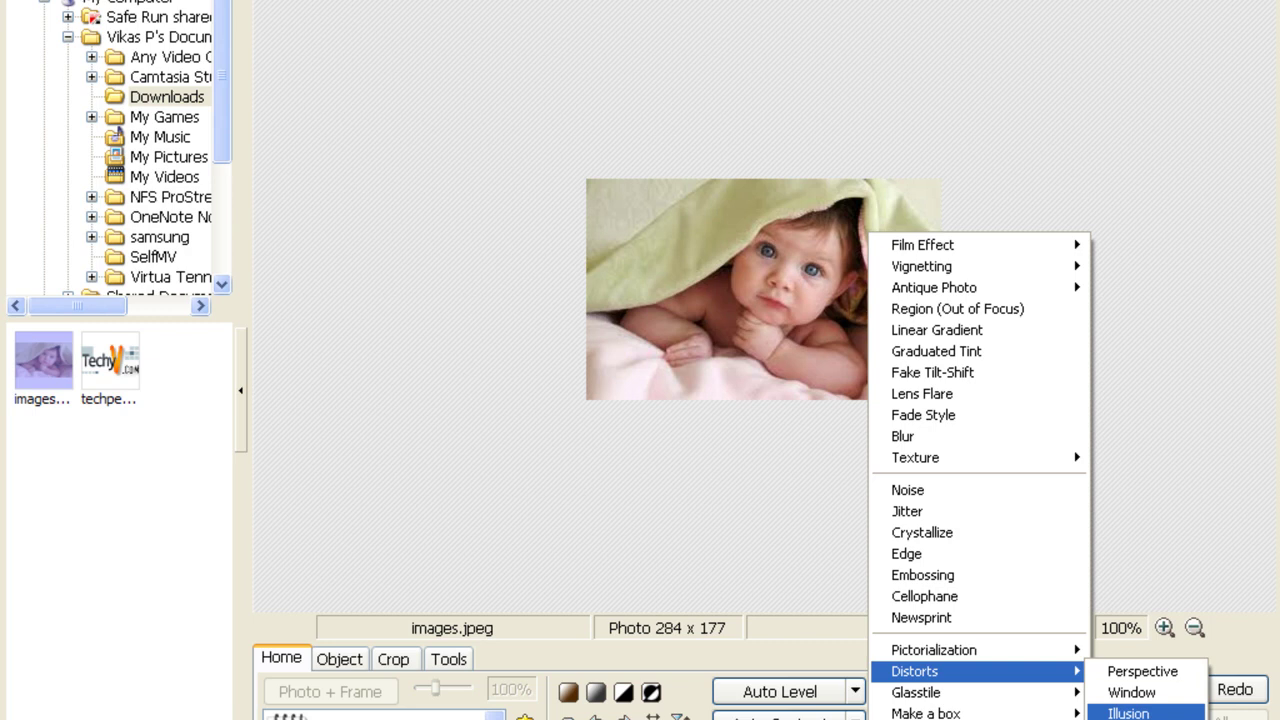
pyautogui.moveTo(916, 692)
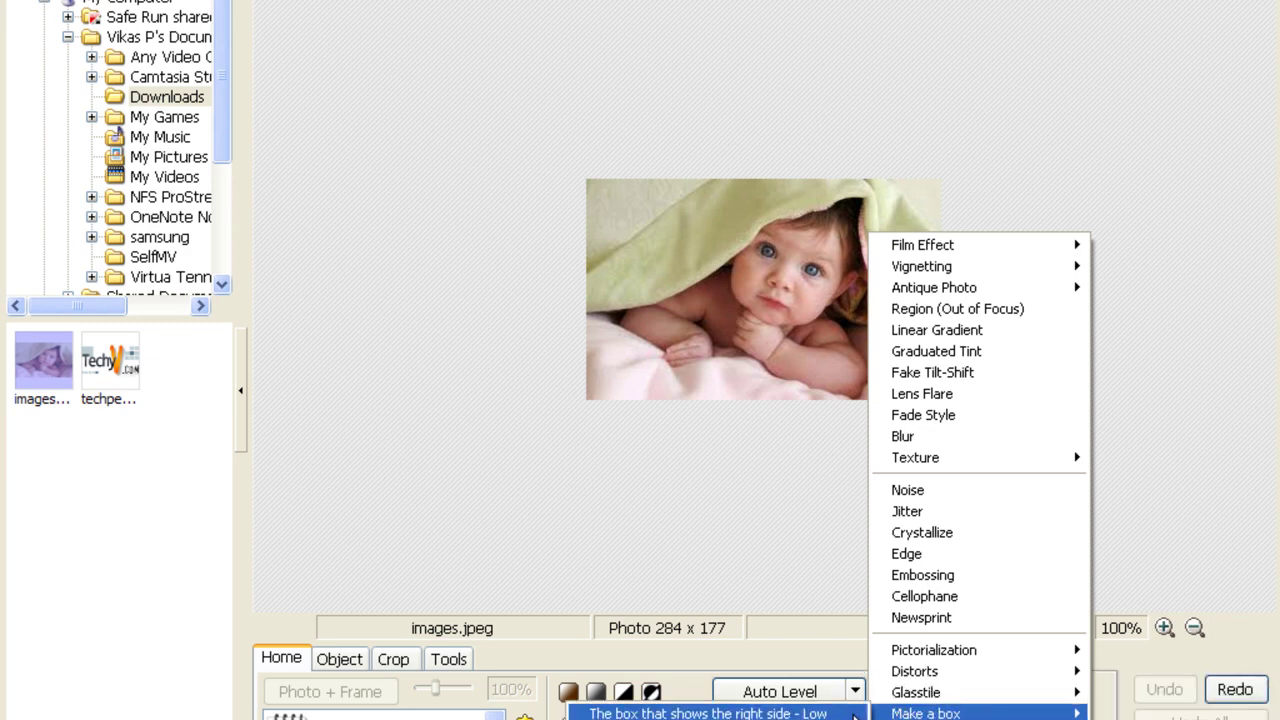
pyautogui.click(700, 714)
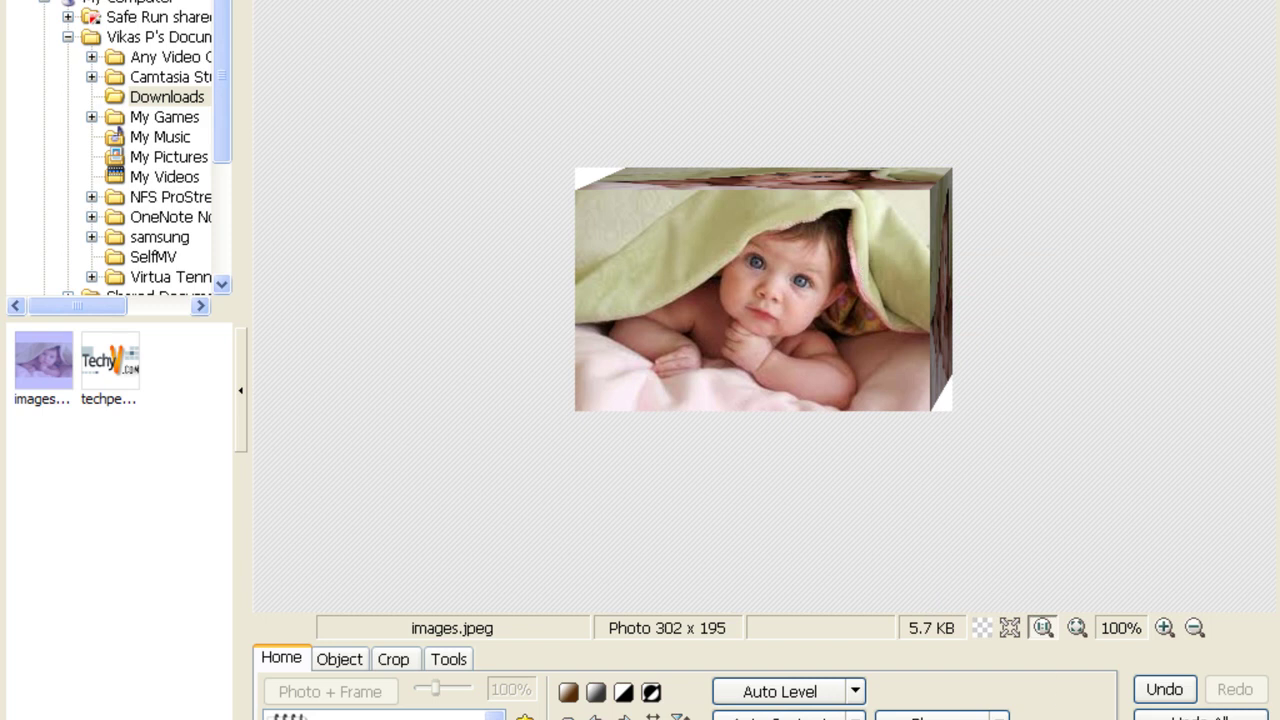
pyautogui.rightClick(868, 233)
pyautogui.click(925, 714)
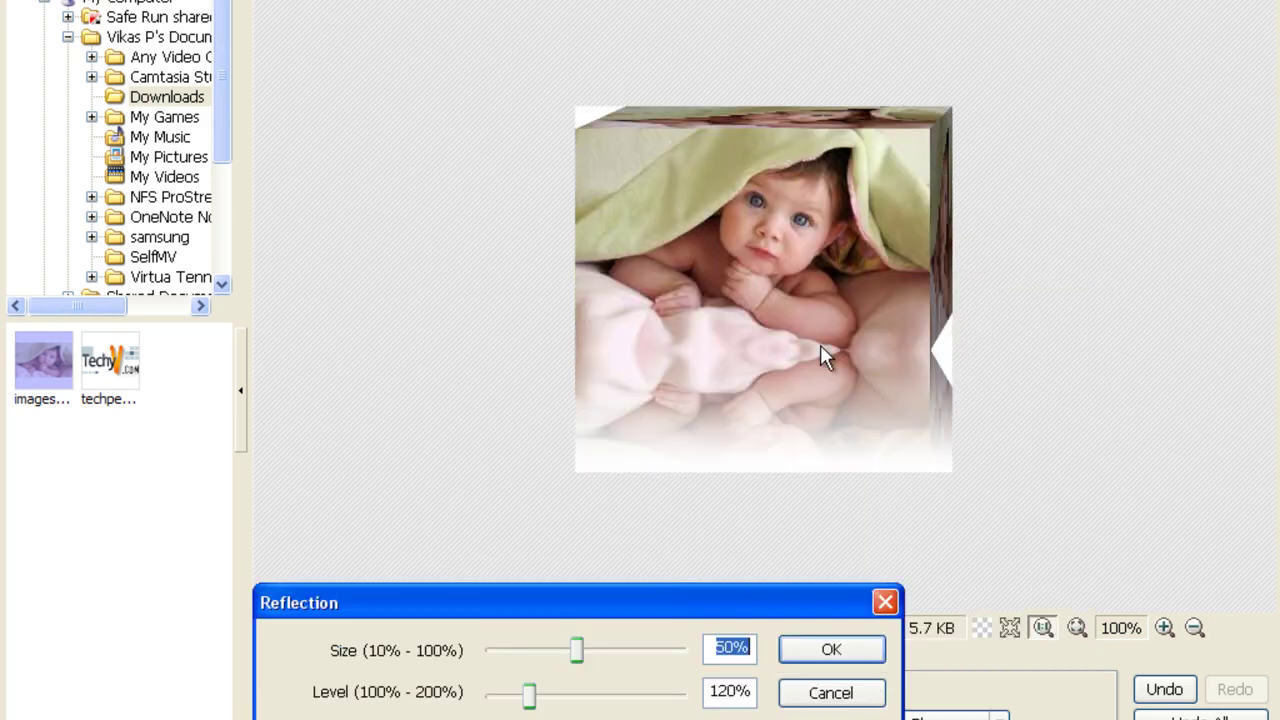
pyautogui.click(814, 691)
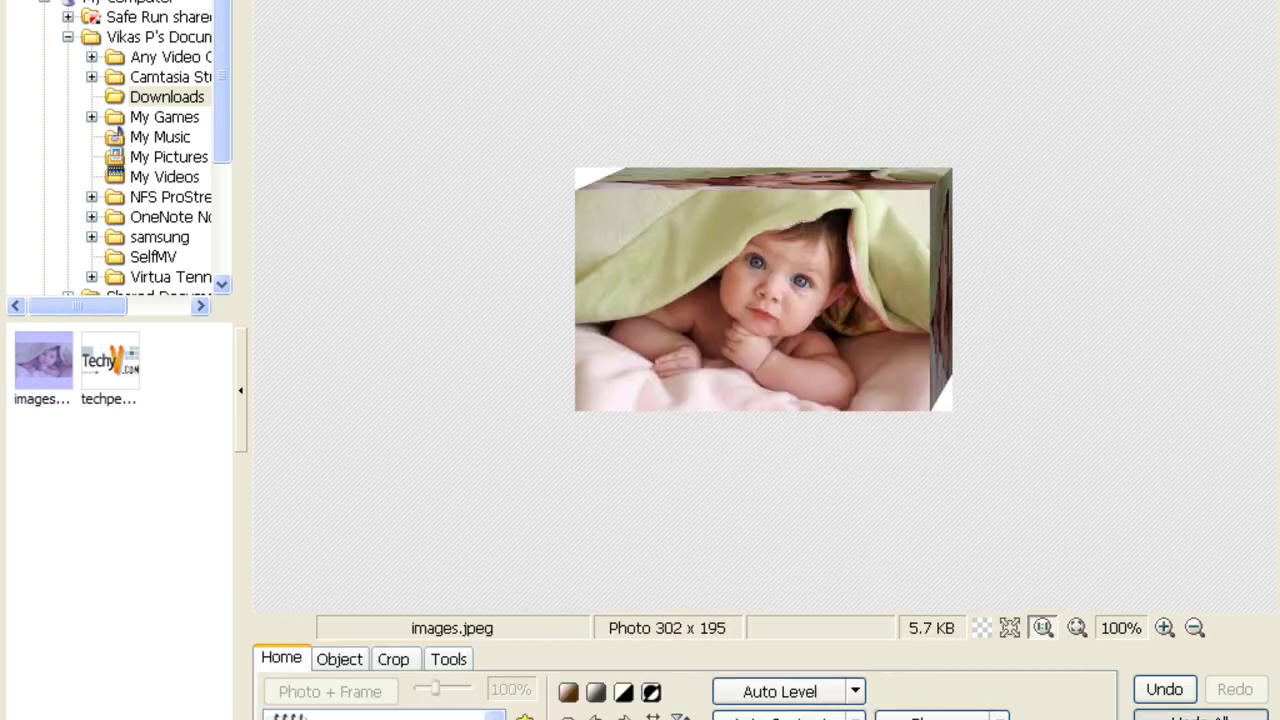
pyautogui.click(1200, 716)
# - Frame the photo with Note 02 and add a text object reading 'Baby'
pyautogui.click(494, 716)
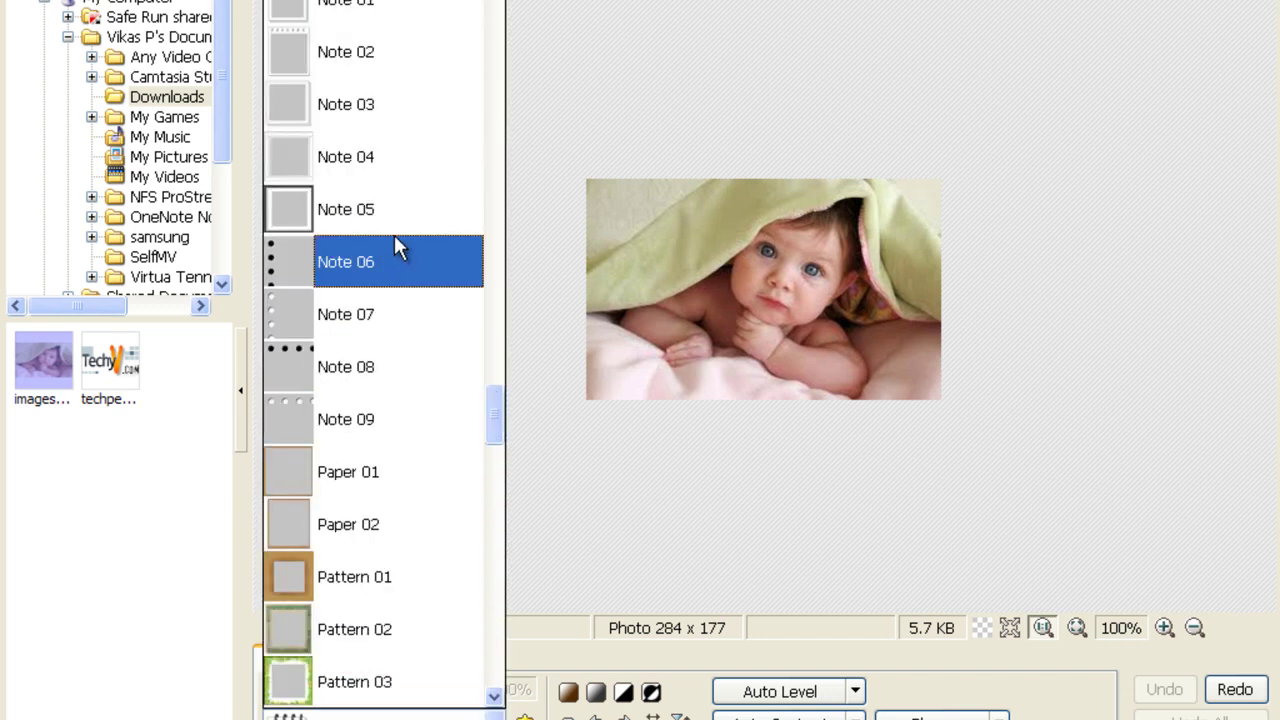
pyautogui.click(379, 53)
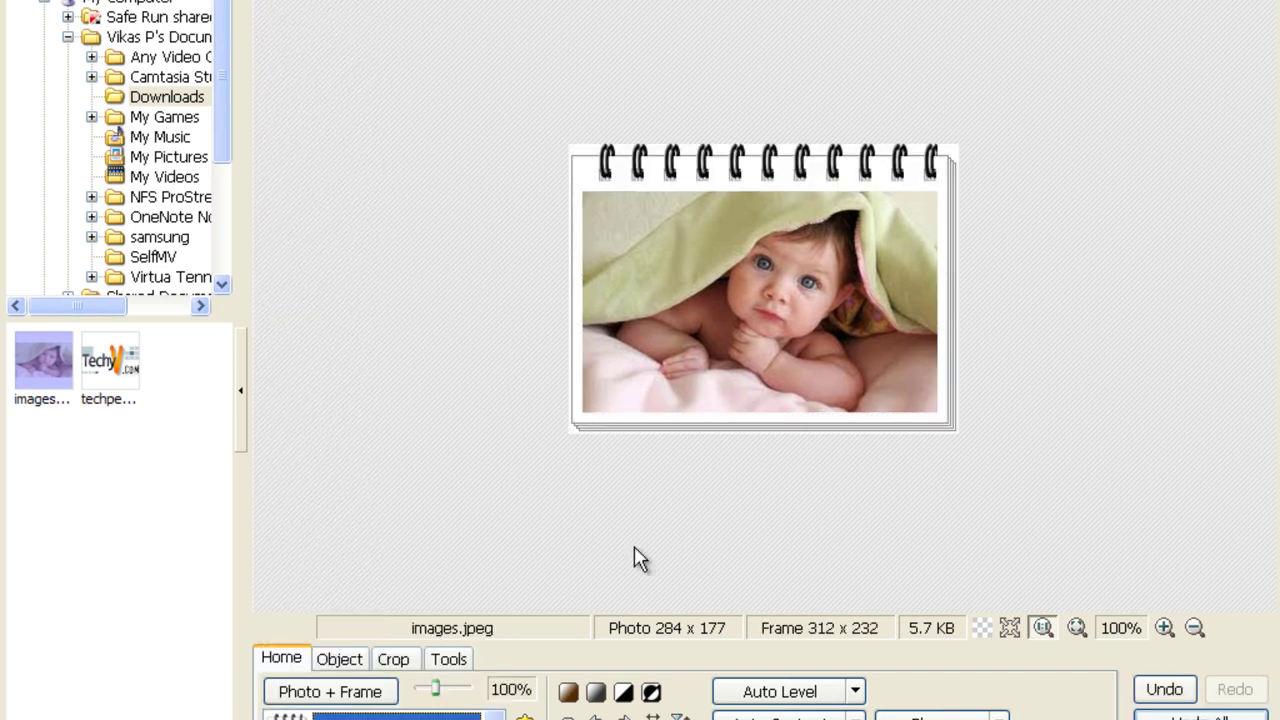
pyautogui.click(340, 660)
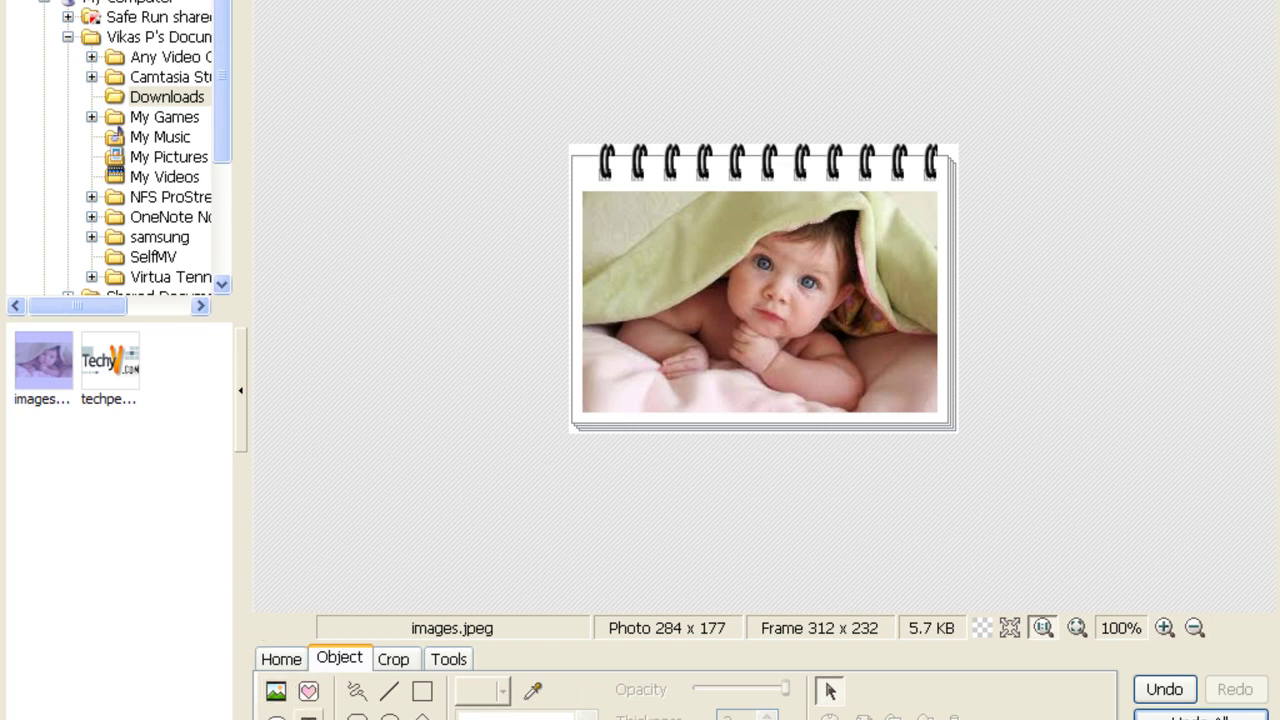
pyautogui.click(308, 716)
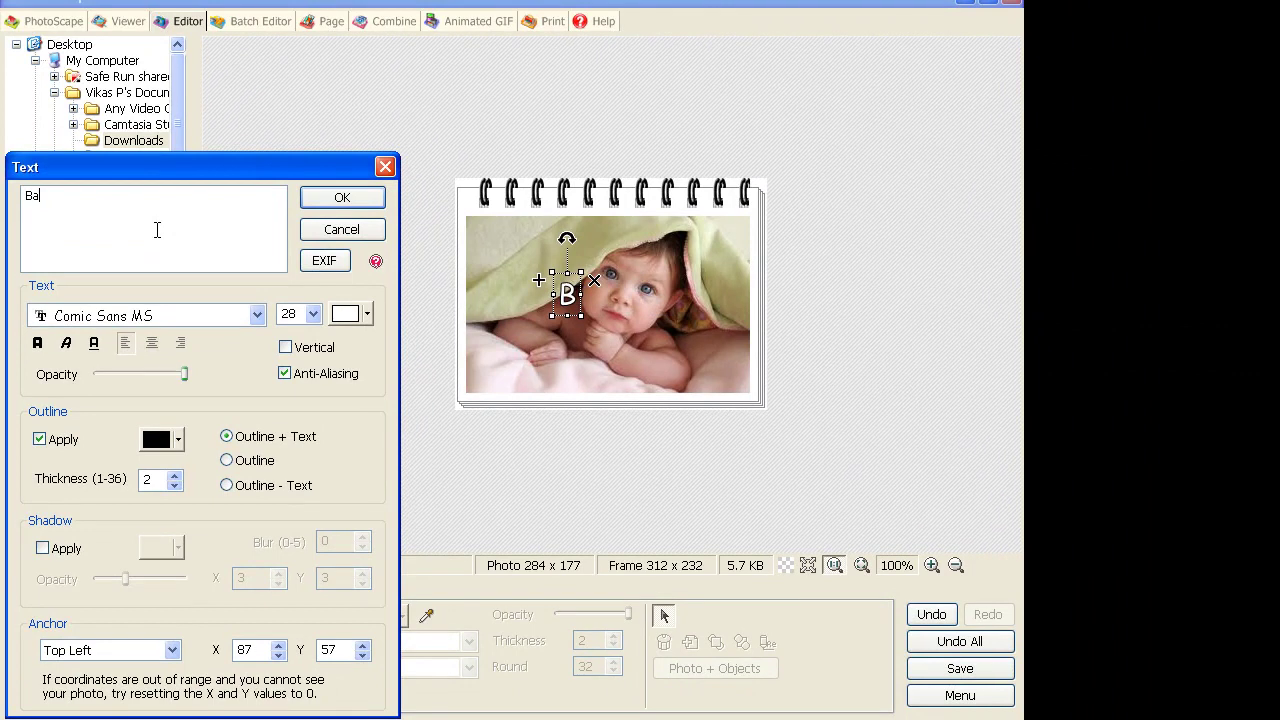
pyautogui.write('Bab')
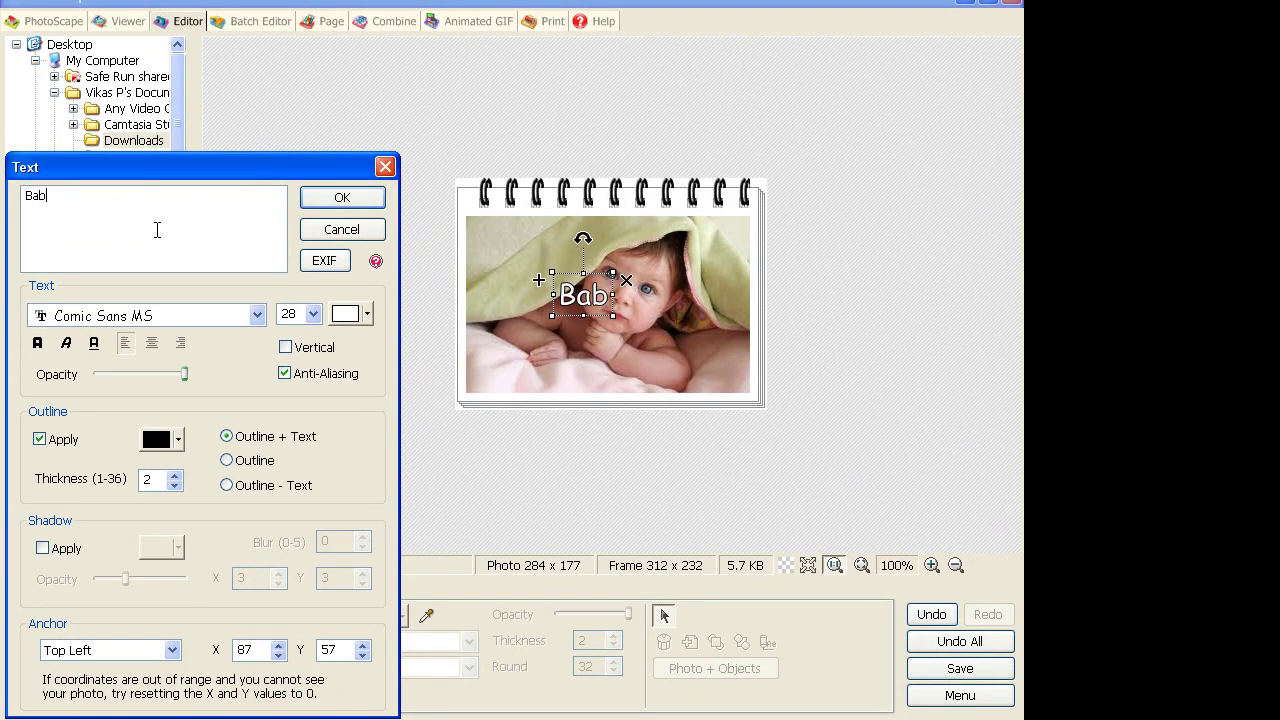
pyautogui.write('y')
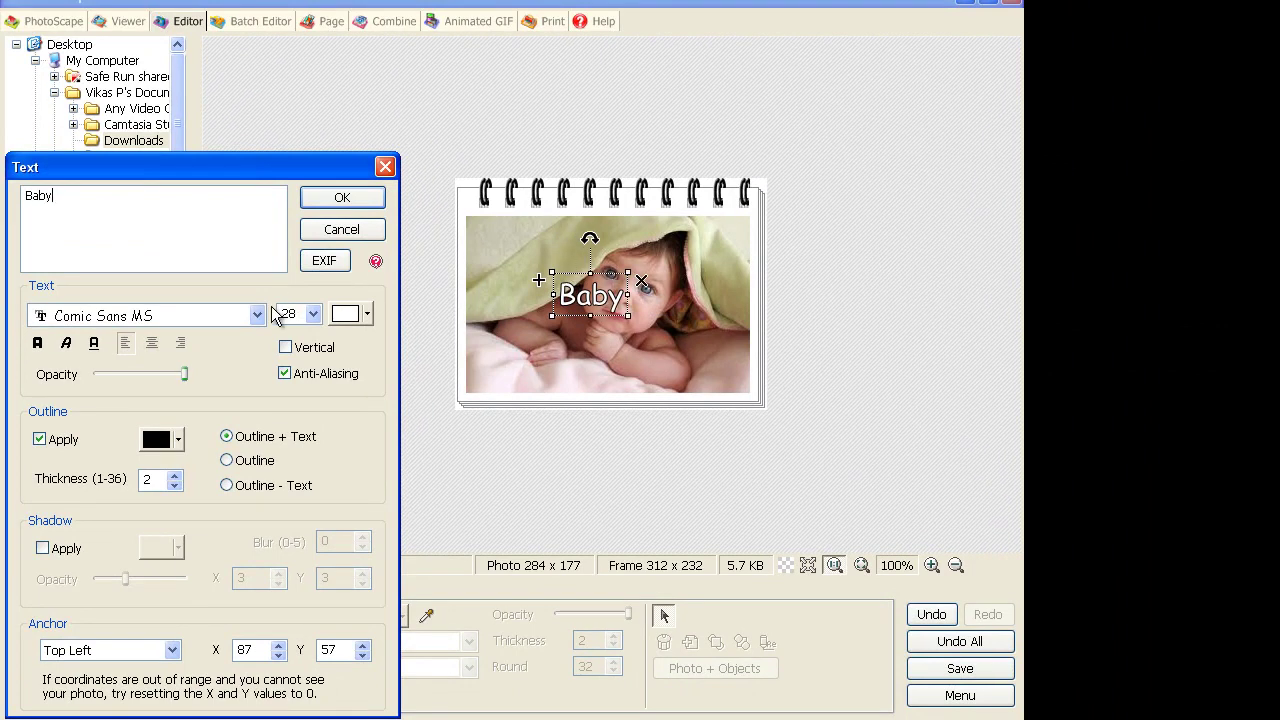
# - Keep the Baby text in Comic Sans MS at size 28
pyautogui.click(258, 315)
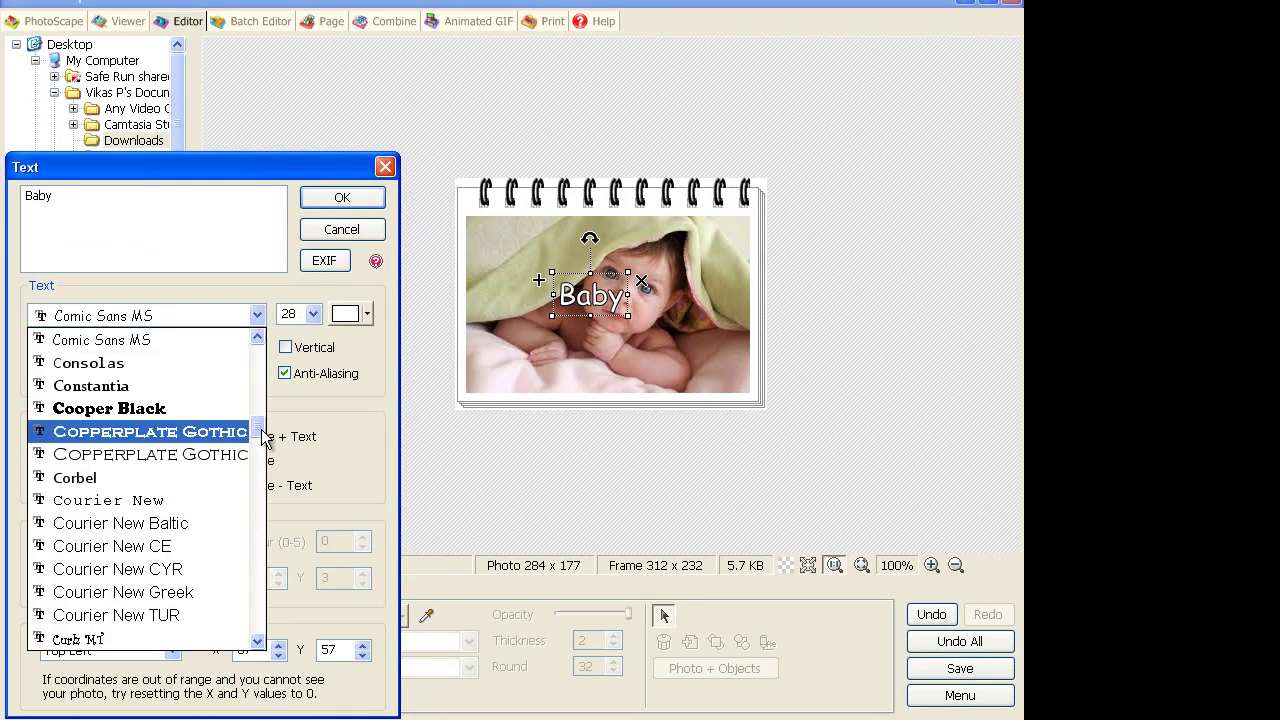
pyautogui.moveTo(261, 437); pyautogui.dragTo(260, 612)
pyautogui.click(257, 315)
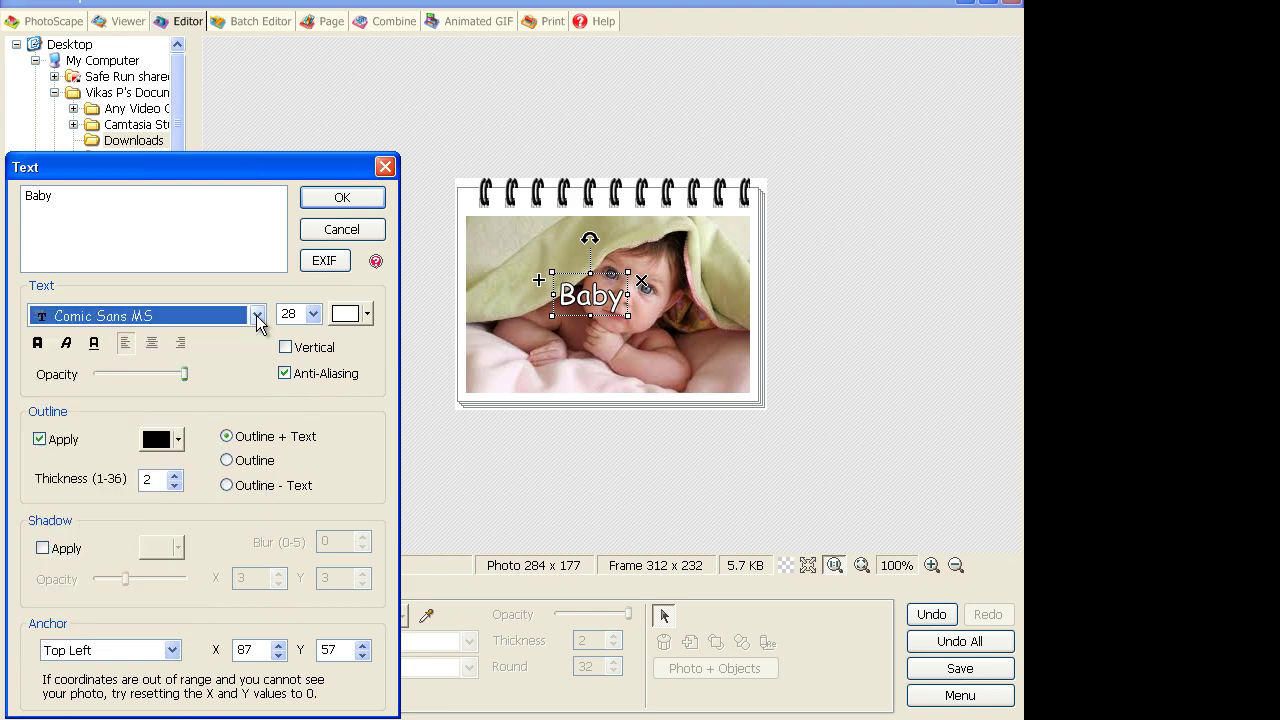
pyautogui.click(315, 315)
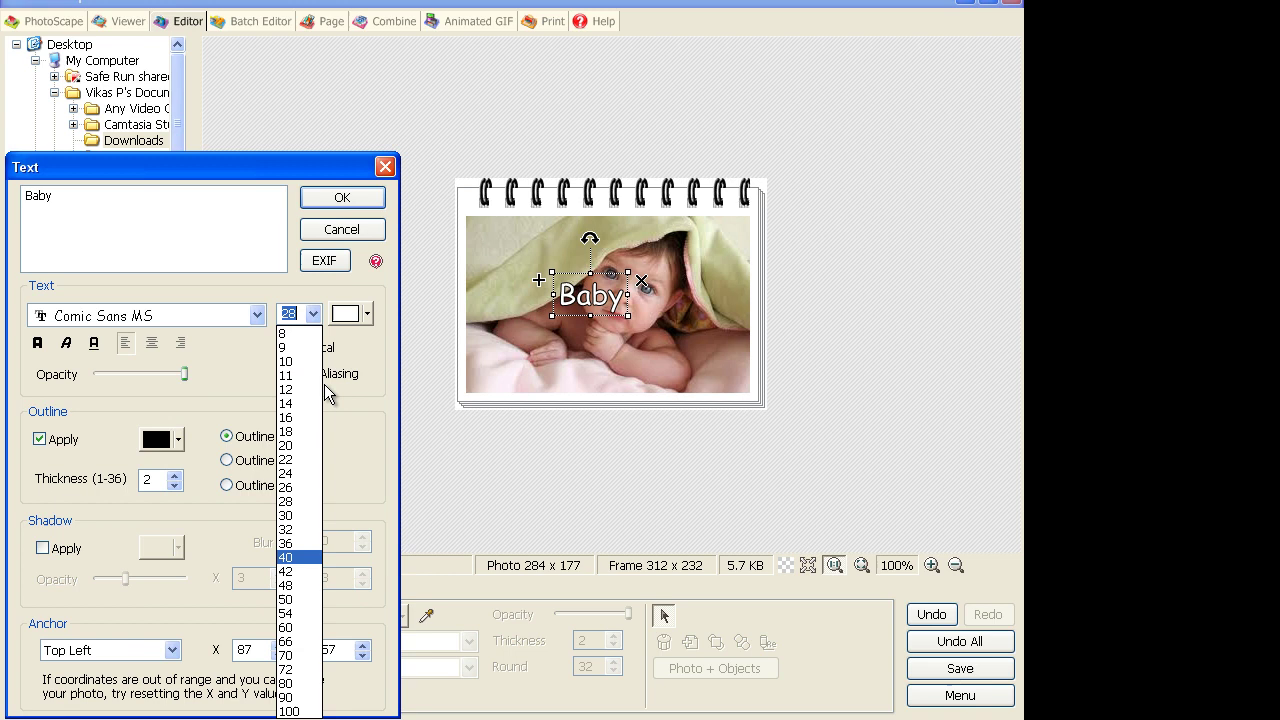
pyautogui.click(313, 316)
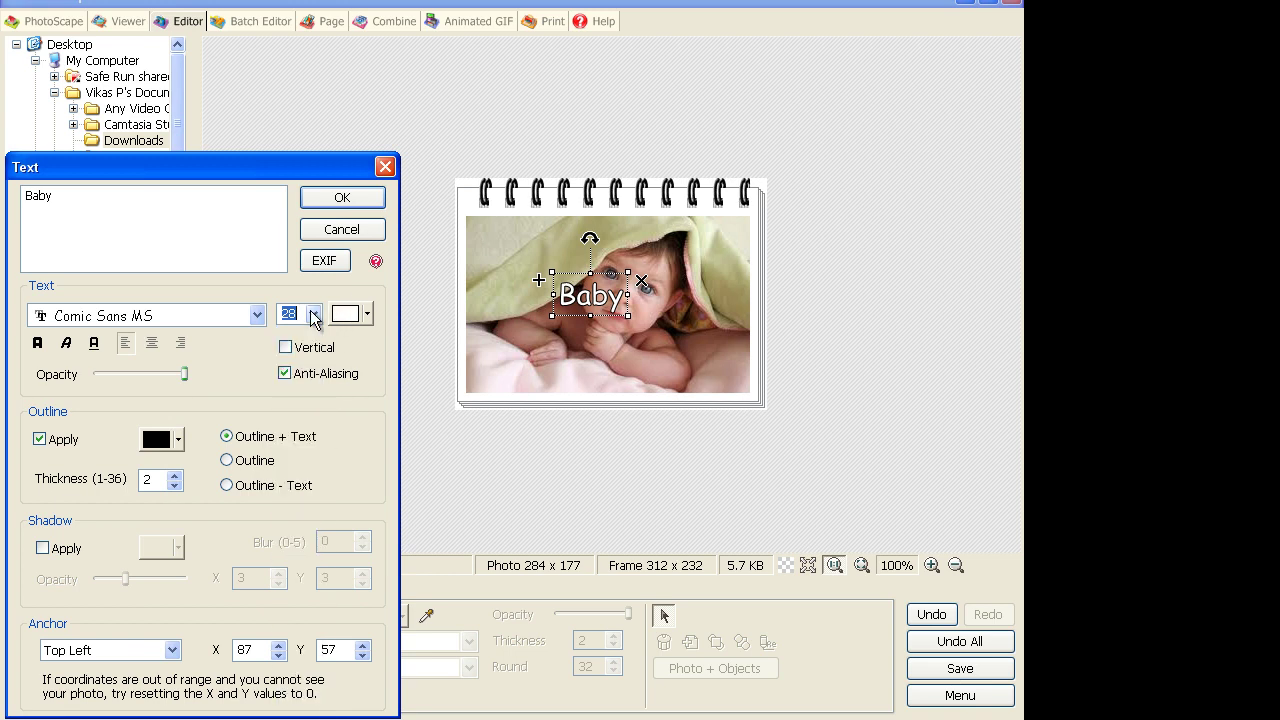
pyautogui.click(318, 316)
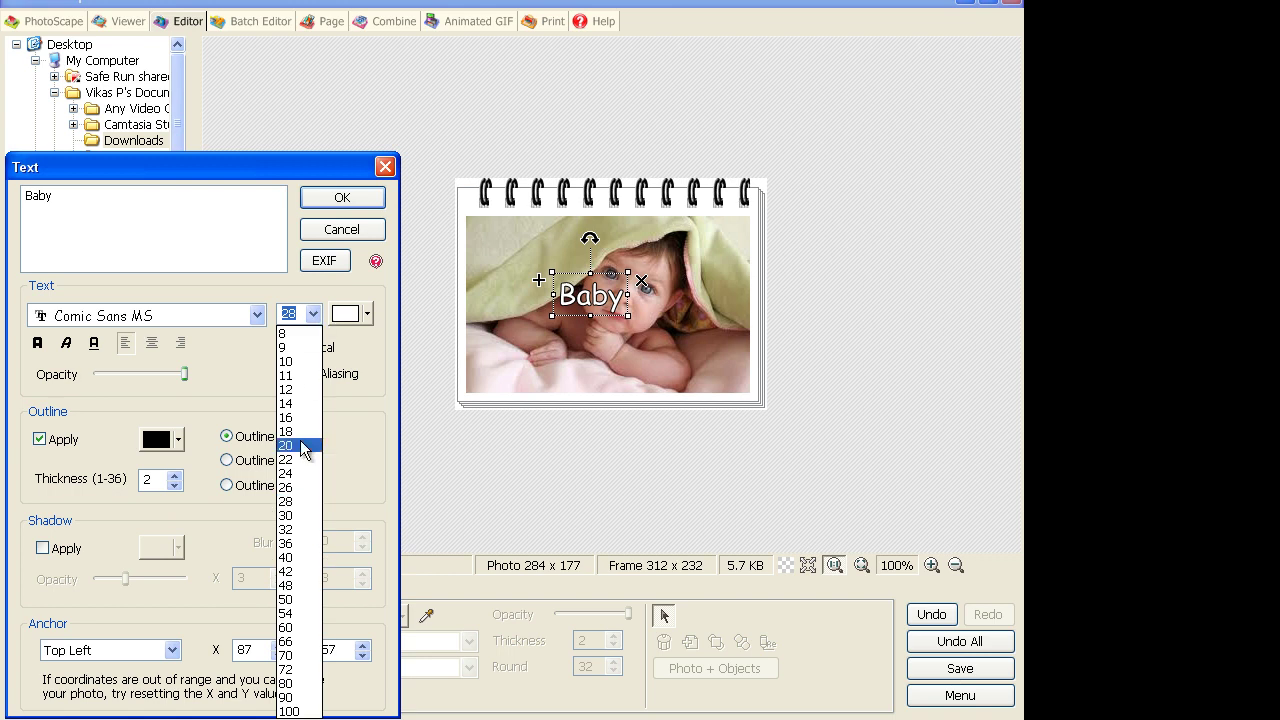
pyautogui.click(316, 316)
# - Set the Baby text colour to orange
pyautogui.click(367, 316)
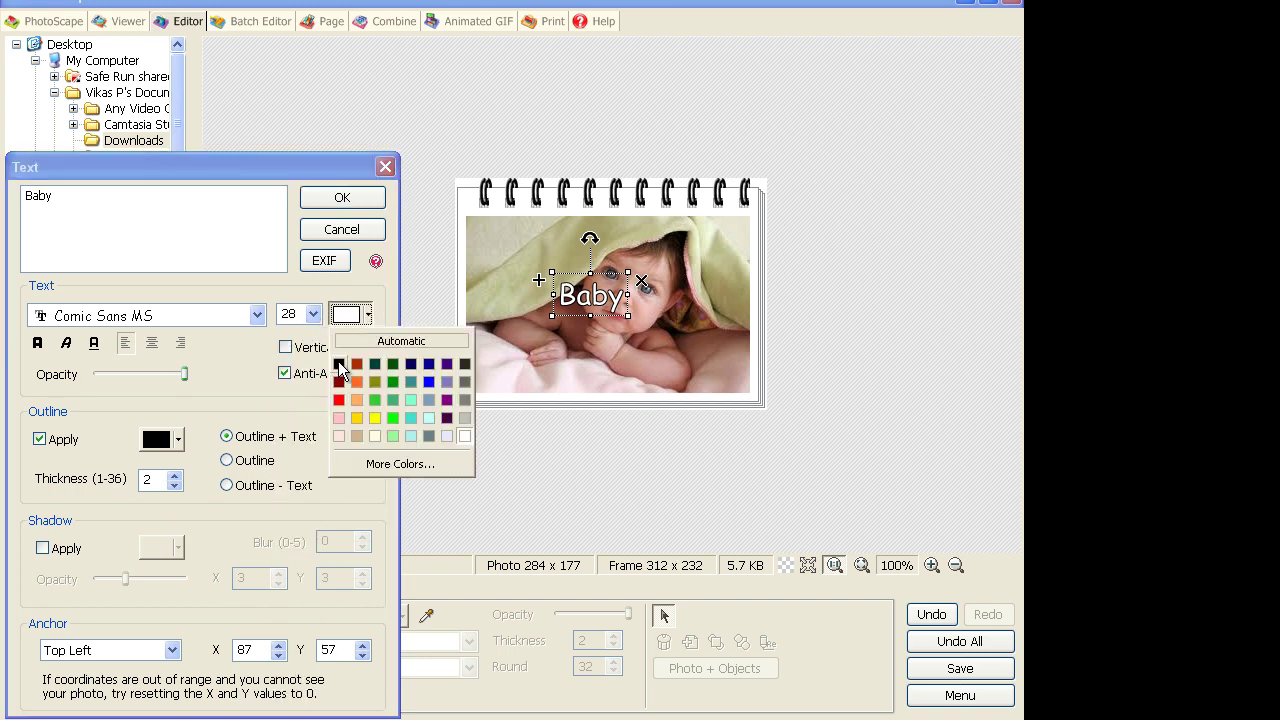
pyautogui.click(339, 365)
pyautogui.click(368, 316)
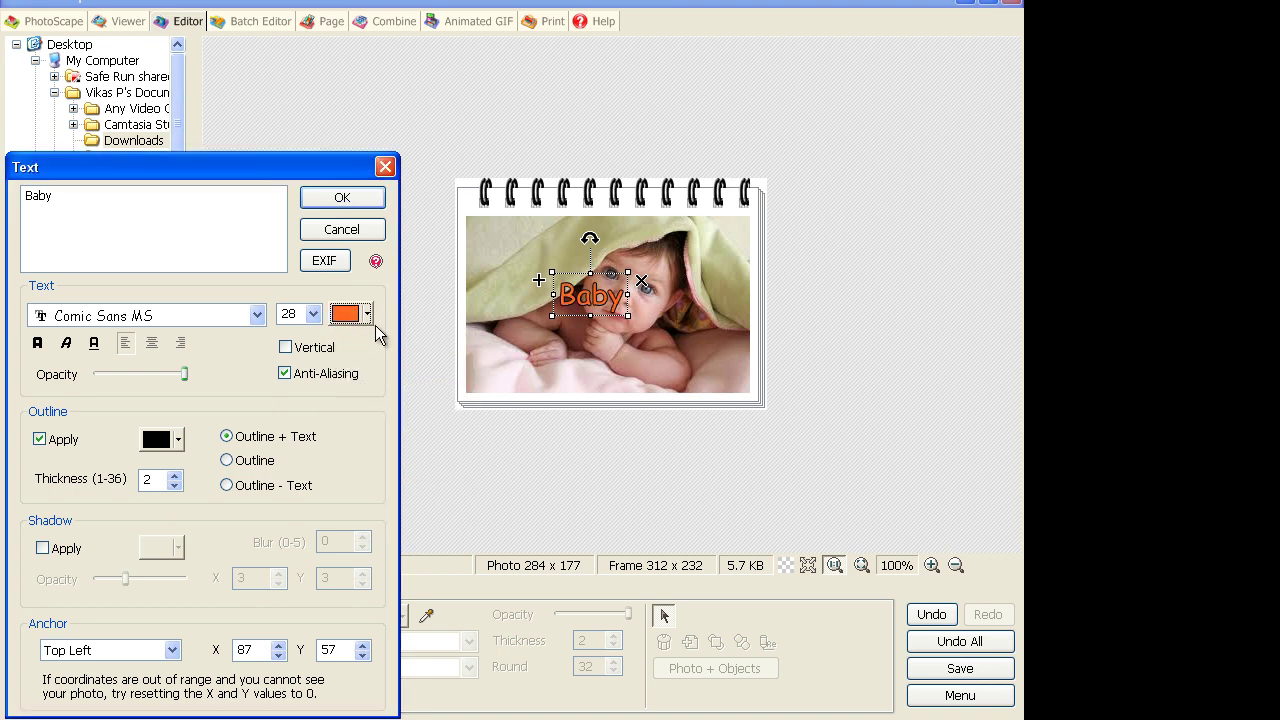
pyautogui.click(367, 316)
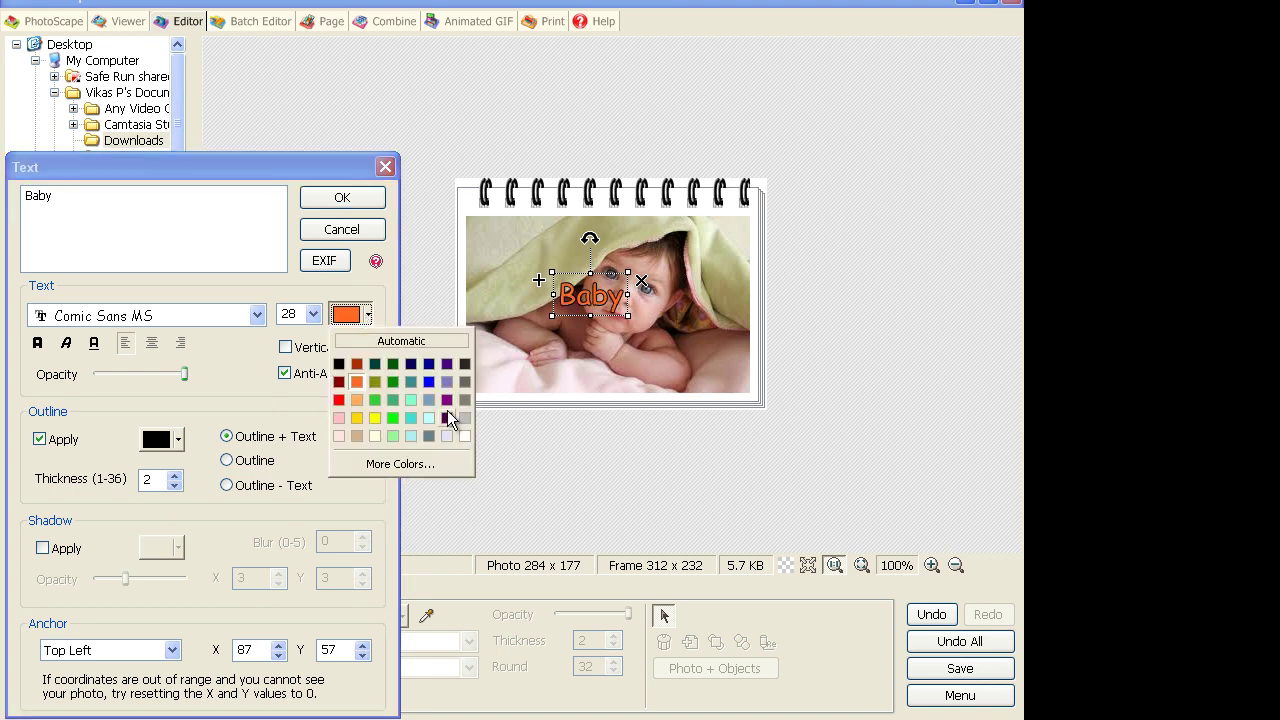
# - Make Baby light pink with a thin black outline, using Outline + Text
pyautogui.click(337, 433)
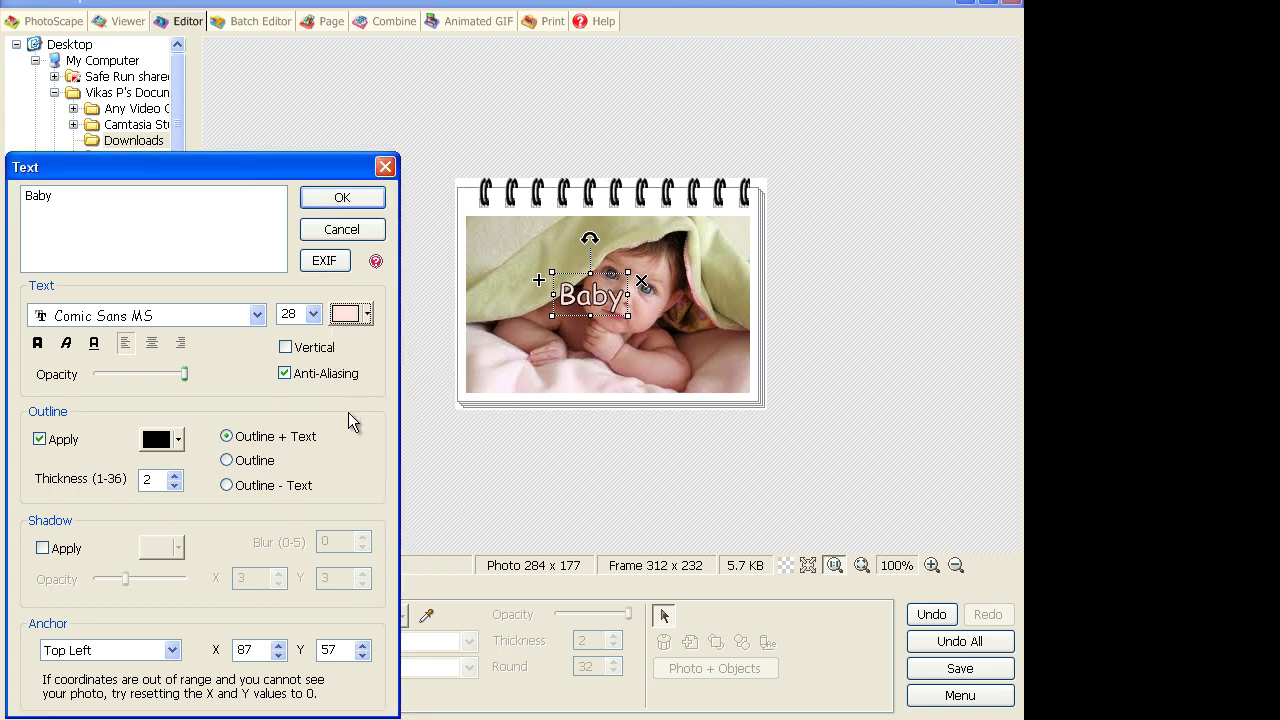
pyautogui.click(39, 440)
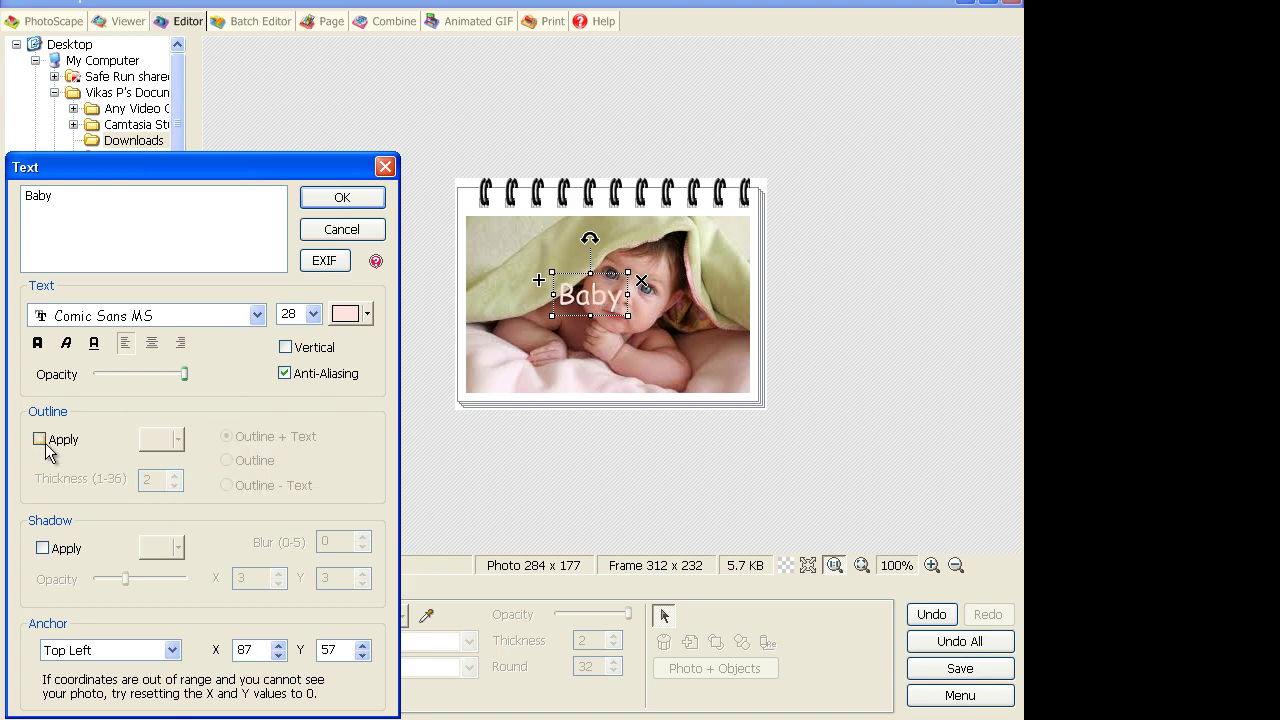
pyautogui.click(41, 441)
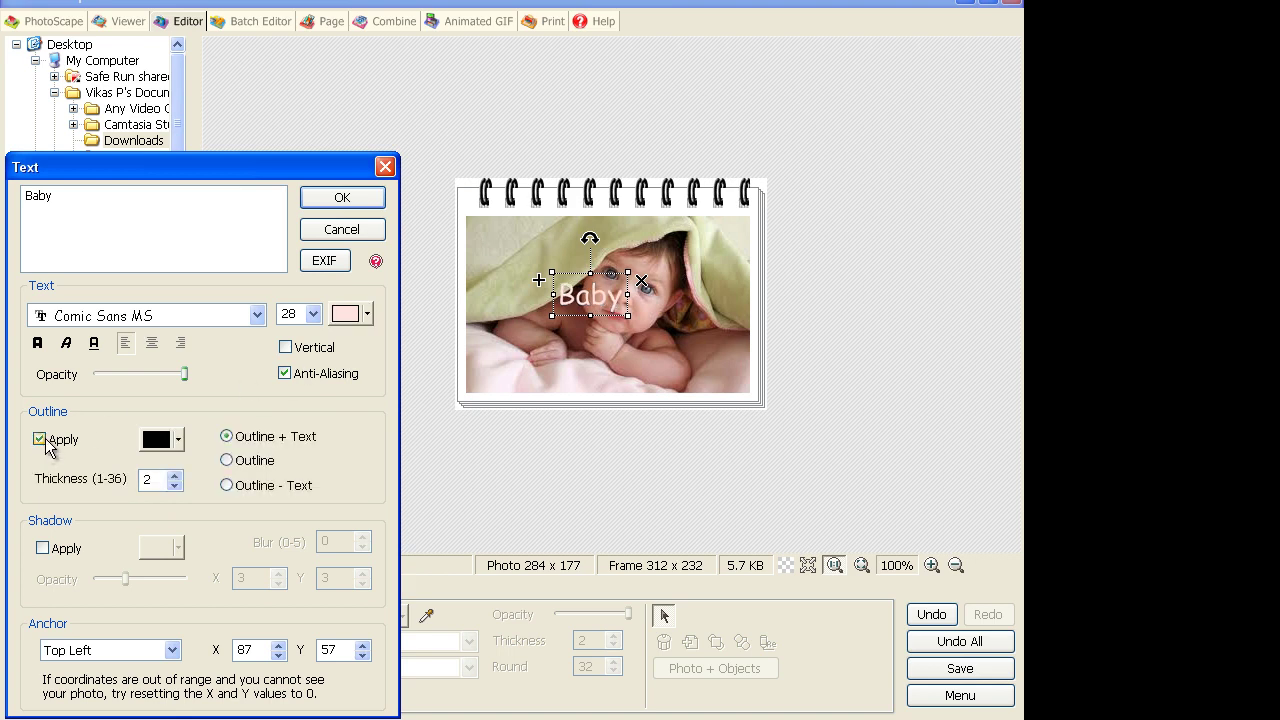
pyautogui.click(175, 486)
pyautogui.click(175, 486)
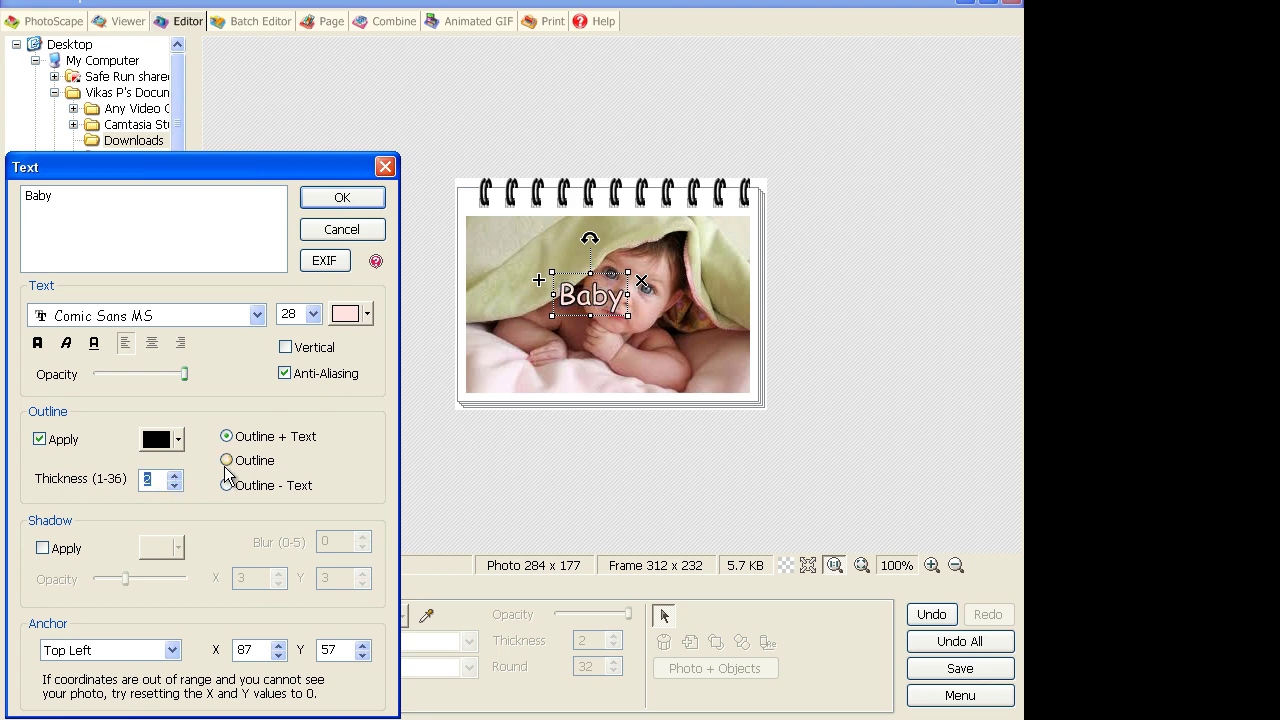
pyautogui.click(227, 462)
pyautogui.click(227, 486)
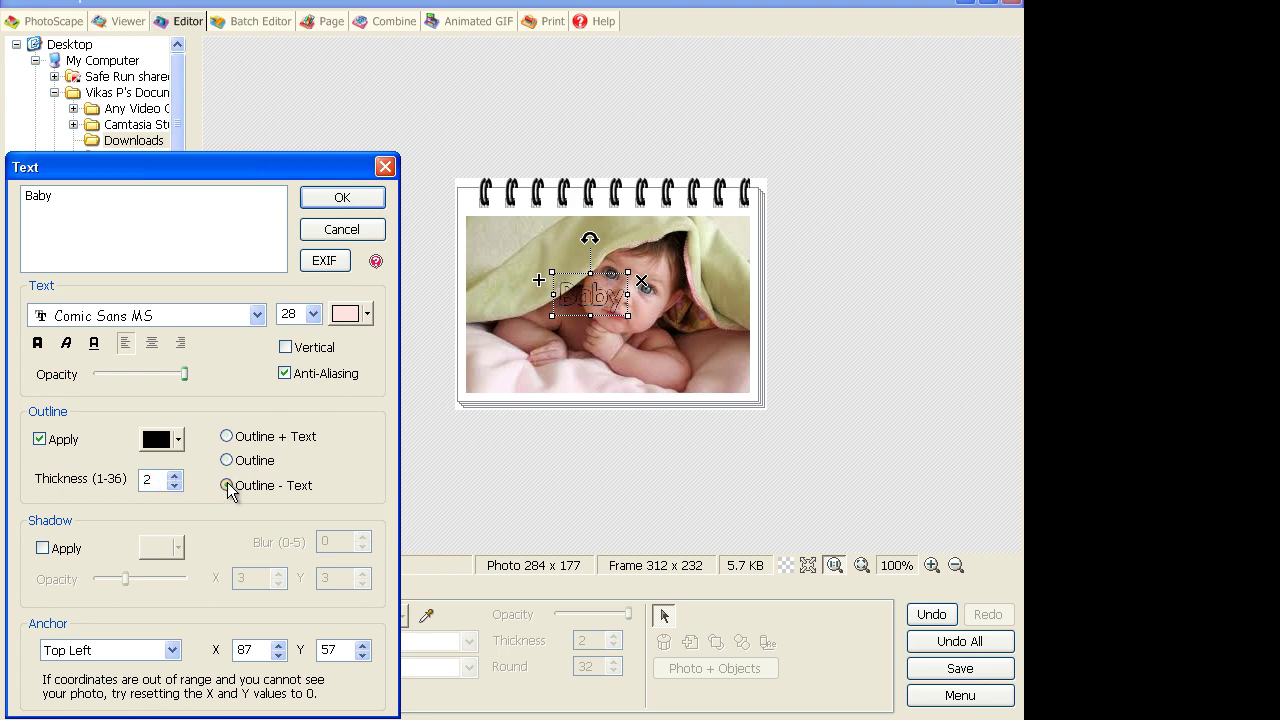
pyautogui.click(227, 437)
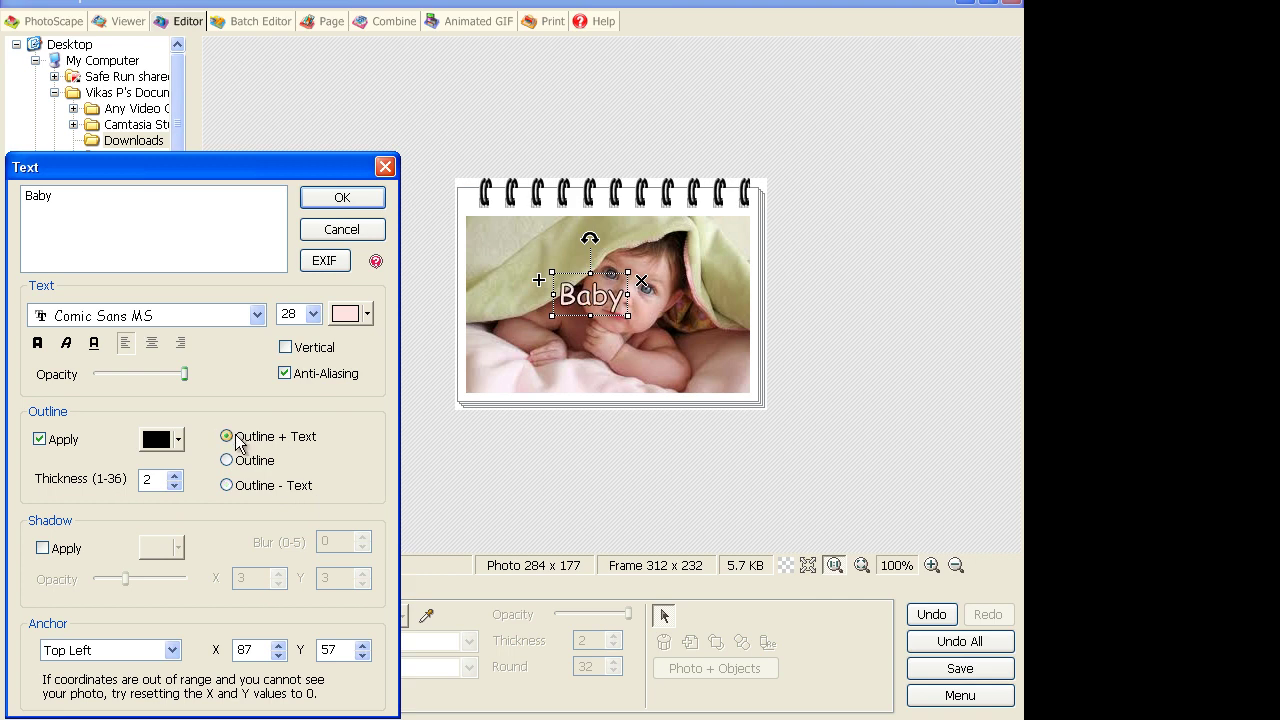
# - Try a dark purple drop shadow with adjusted opacity, then remove it
pyautogui.click(56, 552)
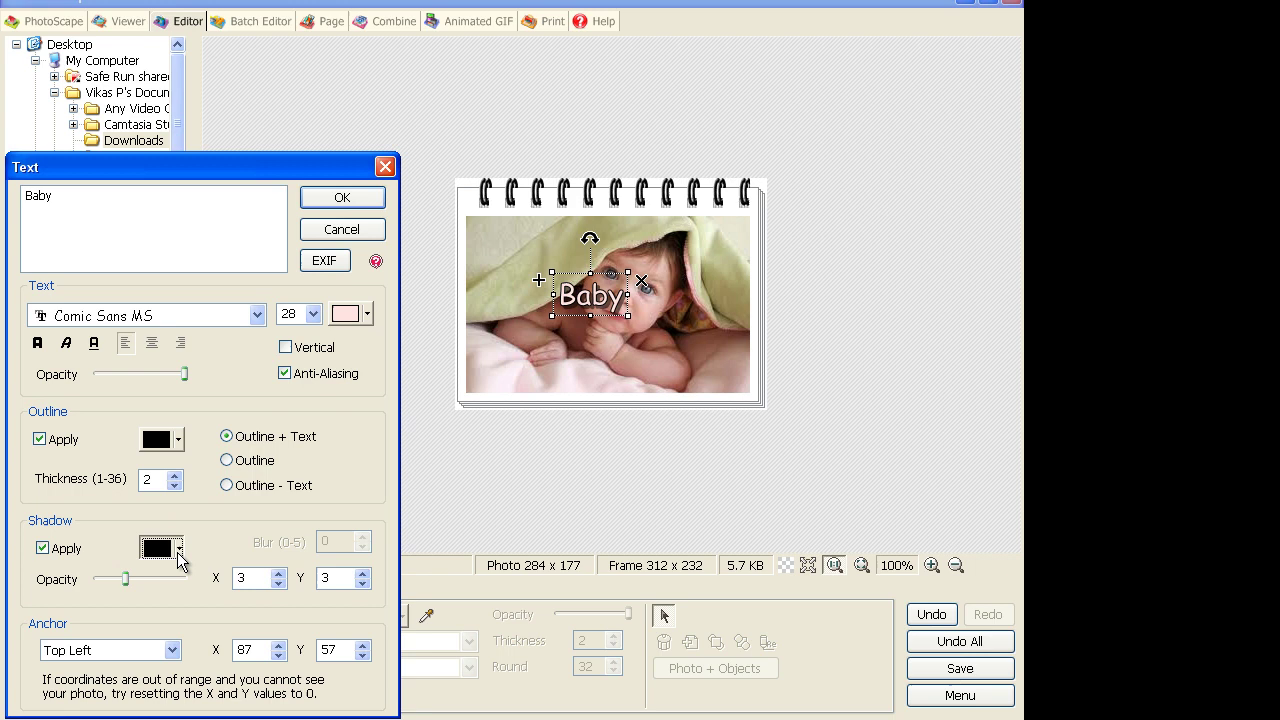
pyautogui.click(178, 548)
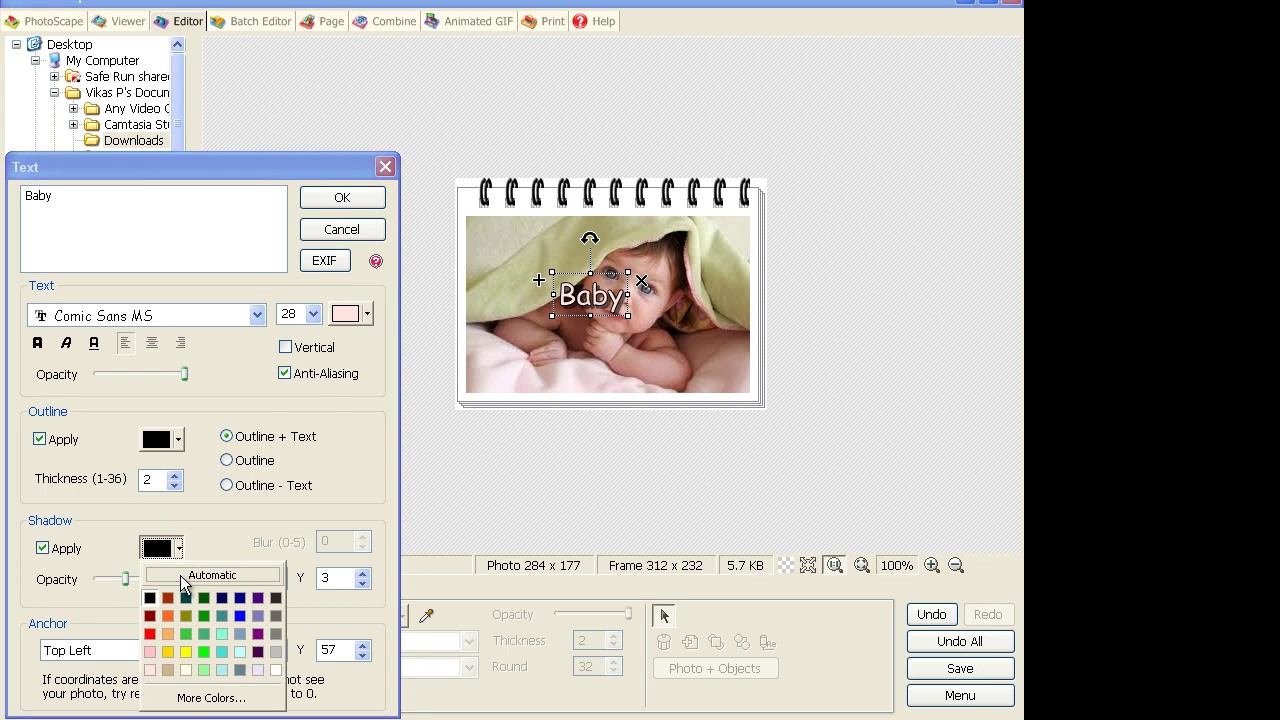
pyautogui.click(259, 597)
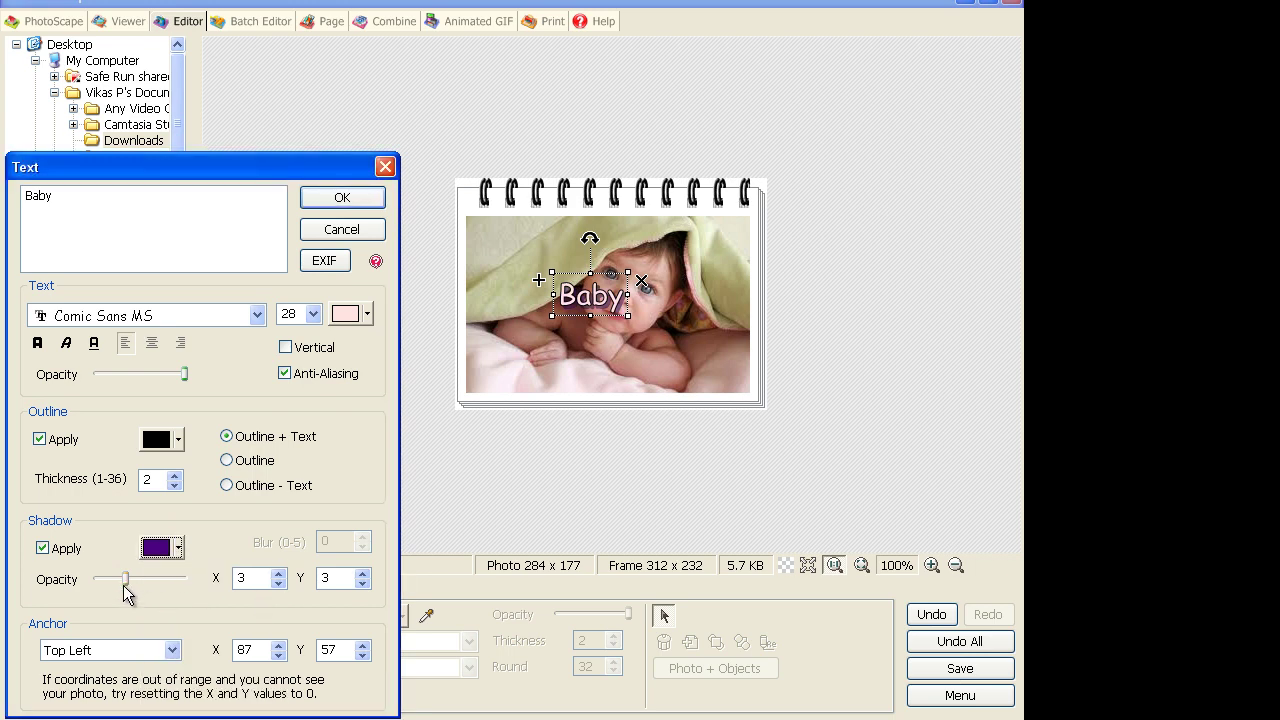
pyautogui.moveTo(132, 580)
pyautogui.mouseDown()
pyautogui.moveTo(196, 580)
pyautogui.moveTo(136, 580)
pyautogui.mouseUp()
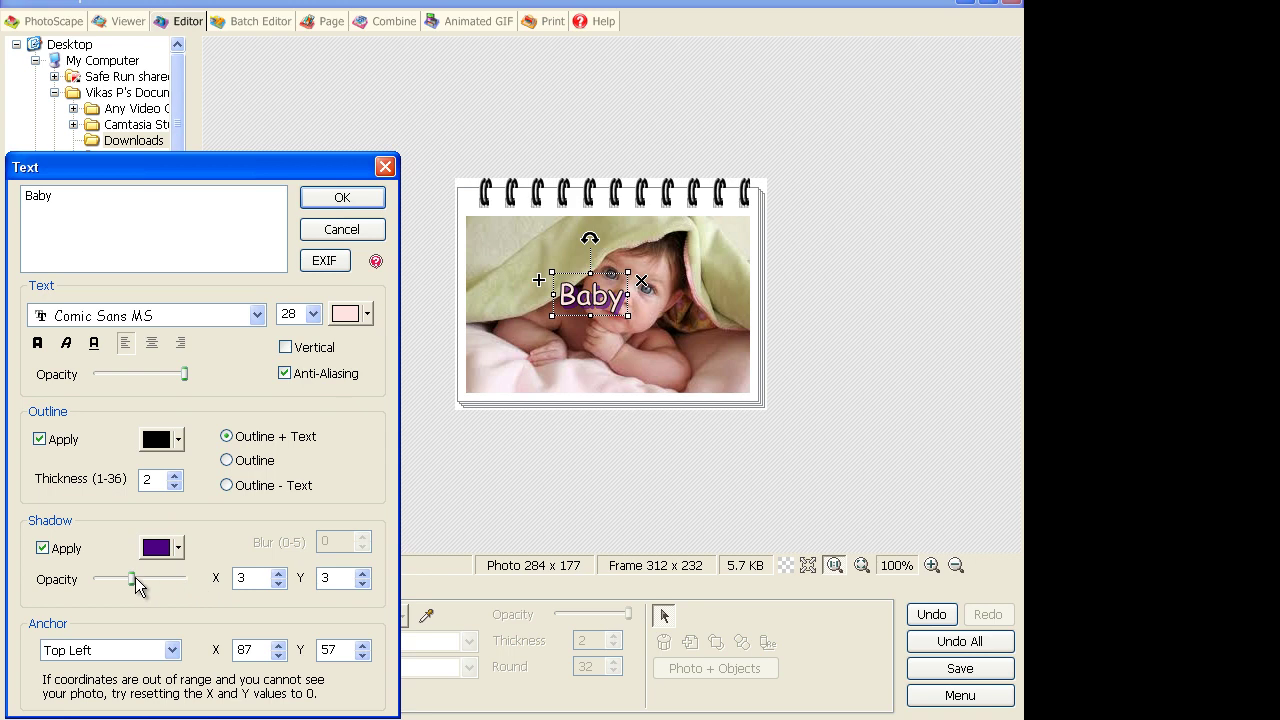
pyautogui.click(43, 548)
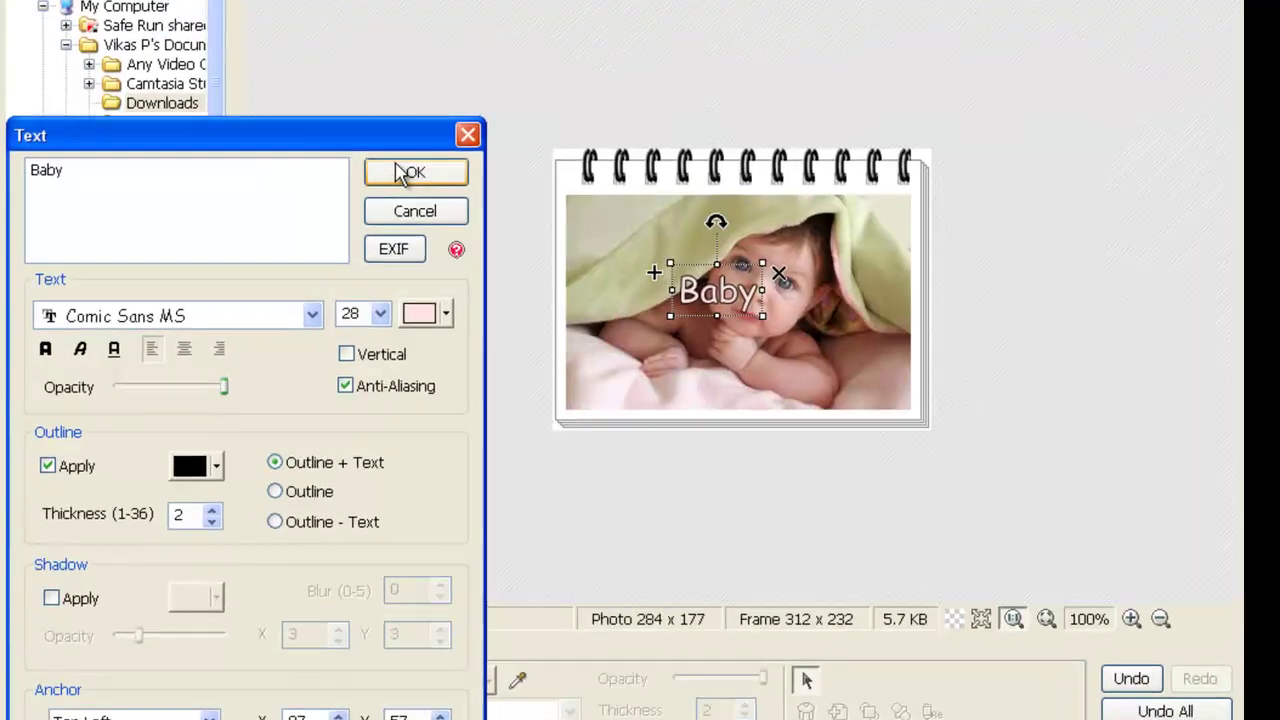
# - Move the Baby text to the lower-right corner, resize it and tilt it slightly upward
pyautogui.click(342, 198)
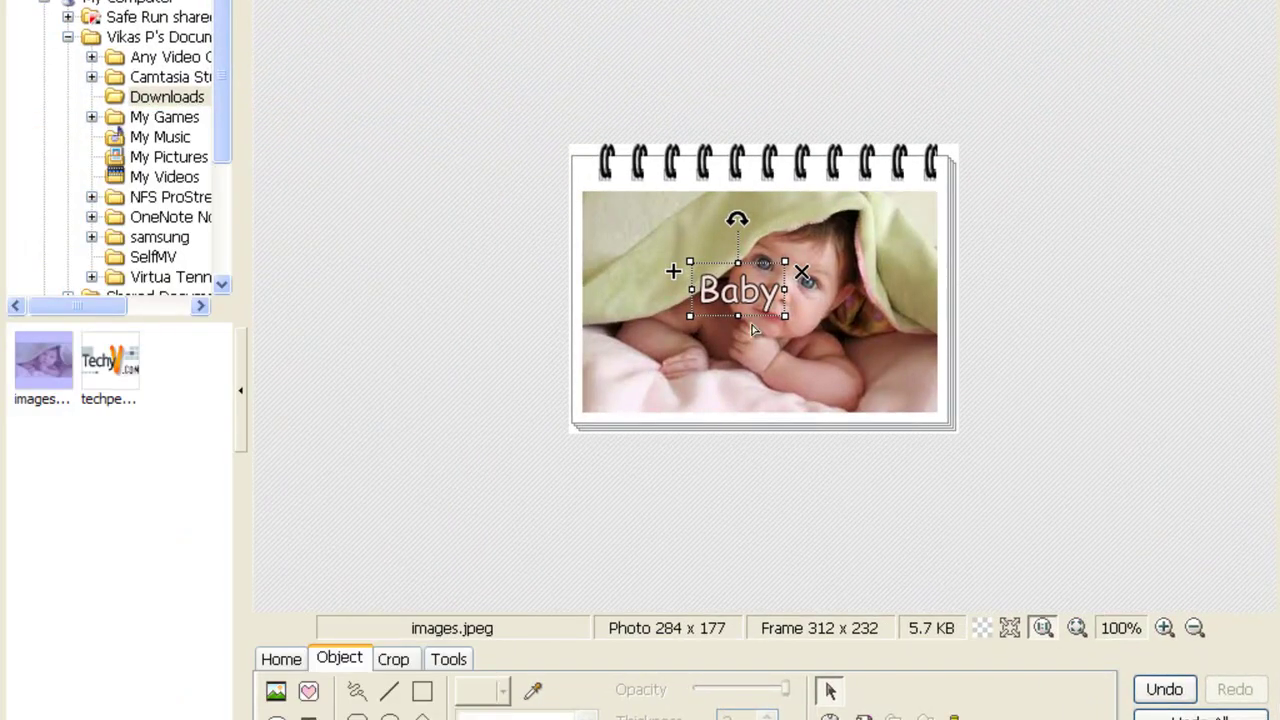
pyautogui.moveTo(742, 292); pyautogui.dragTo(896, 402)
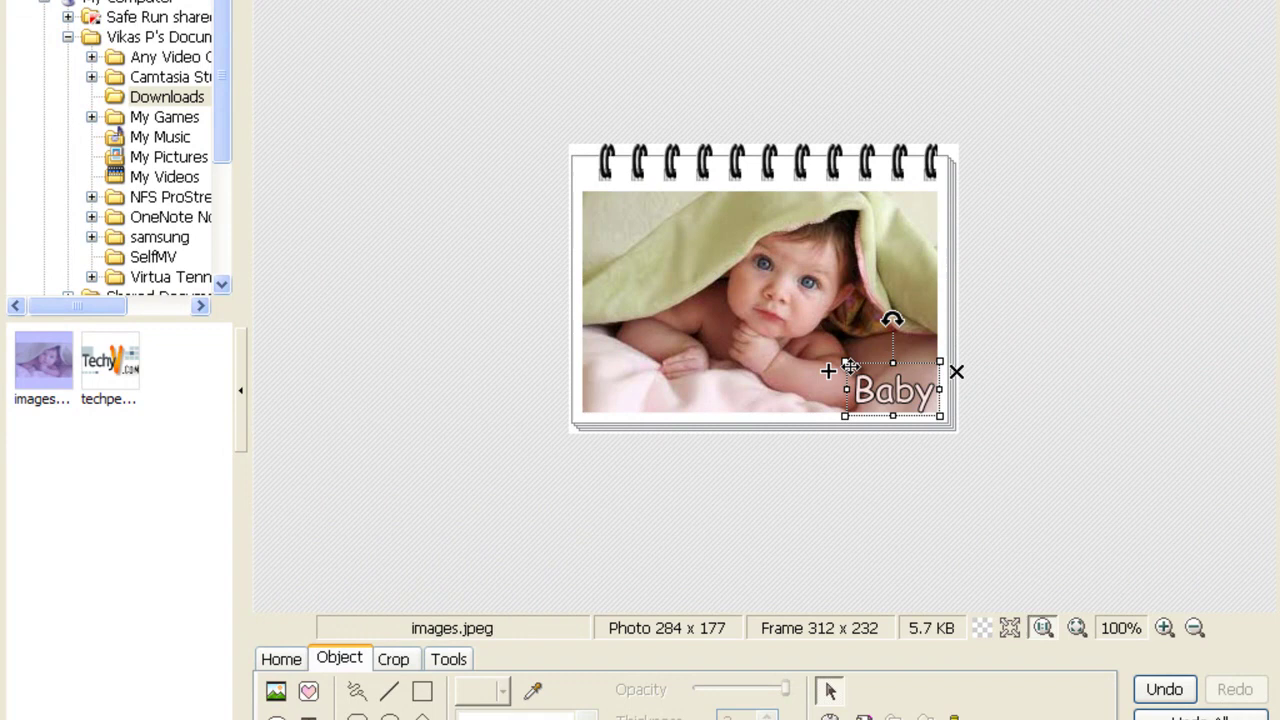
pyautogui.moveTo(843, 363)
pyautogui.mouseDown()
pyautogui.moveTo(740, 320)
pyautogui.moveTo(651, 223)
pyautogui.moveTo(580, 211)
pyautogui.moveTo(790, 350)
pyautogui.mouseUp()
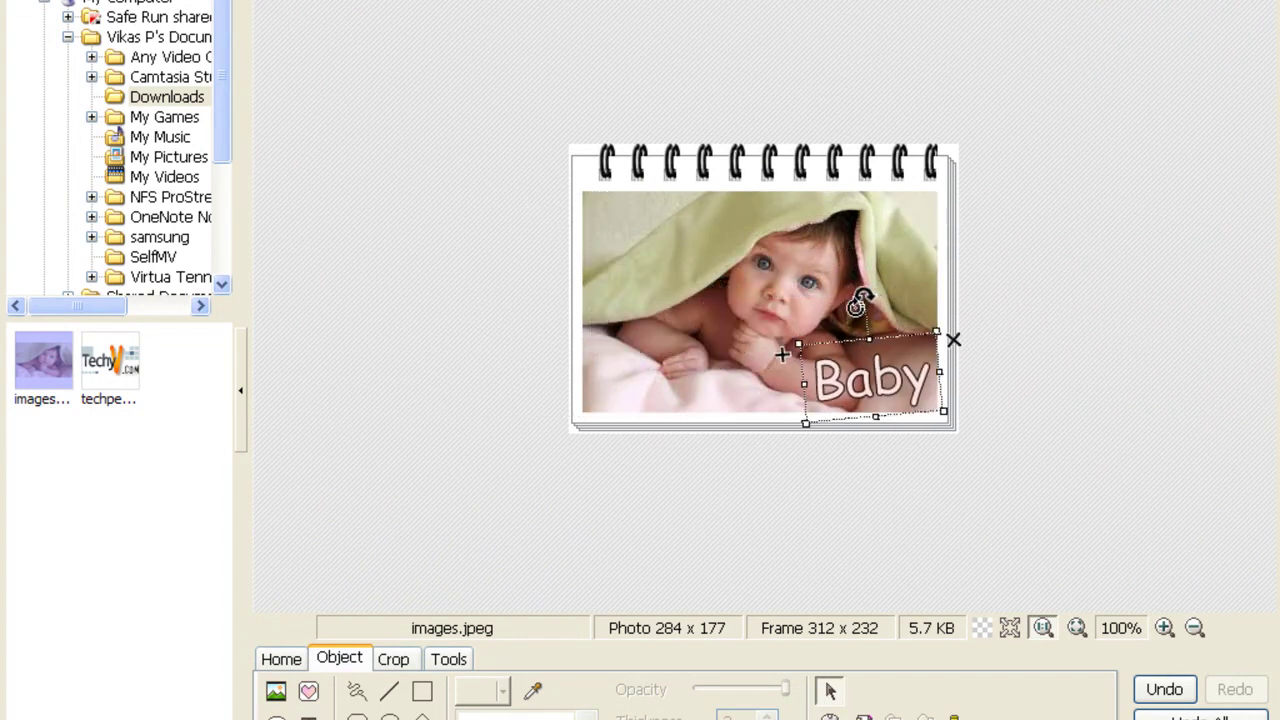
pyautogui.moveTo(936, 406)
pyautogui.mouseDown()
pyautogui.moveTo(916, 388)
pyautogui.moveTo(974, 357)
pyautogui.moveTo(946, 429)
pyautogui.moveTo(877, 294)
pyautogui.moveTo(832, 270)
pyautogui.mouseUp()
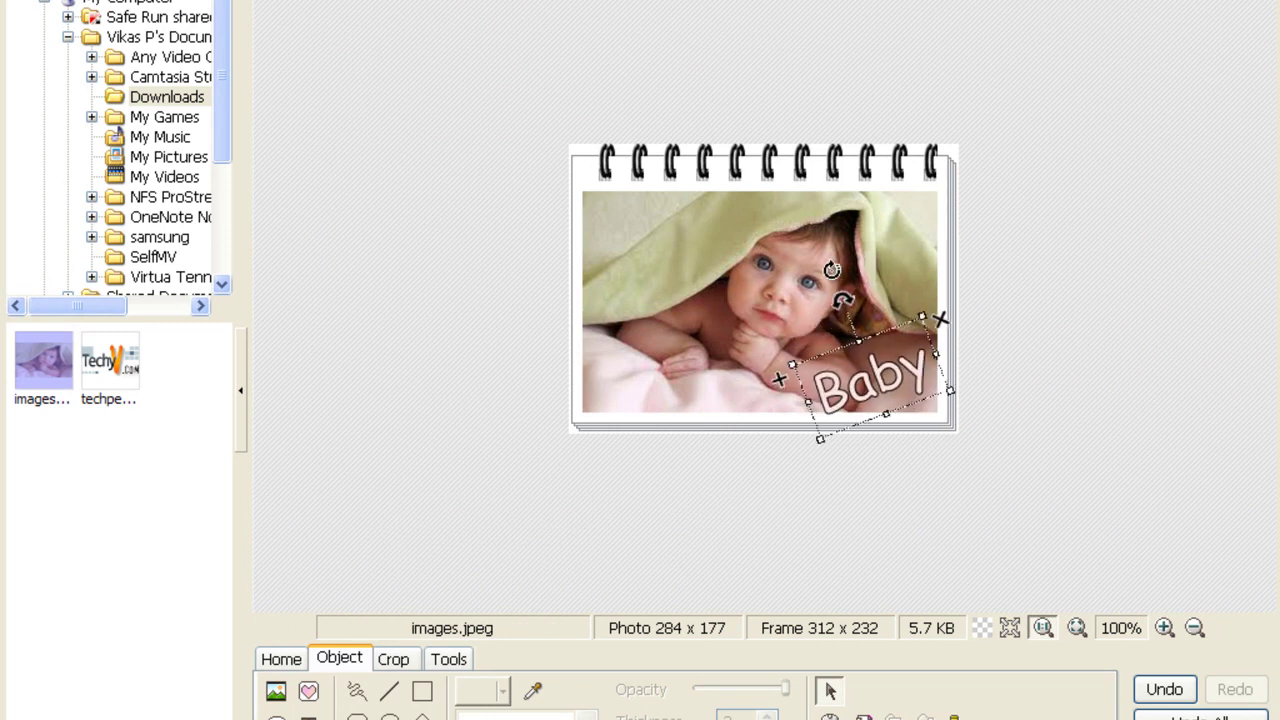
pyautogui.moveTo(886, 370); pyautogui.dragTo(894, 367)
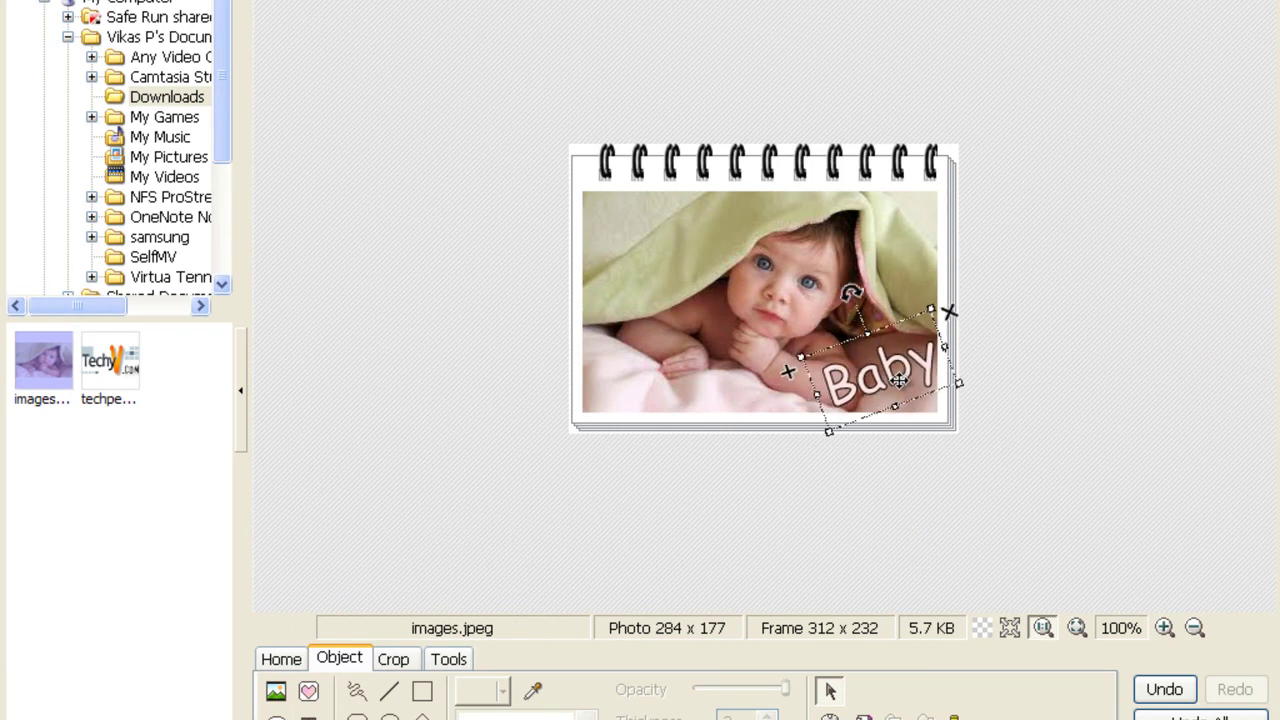
pyautogui.click(719, 367)
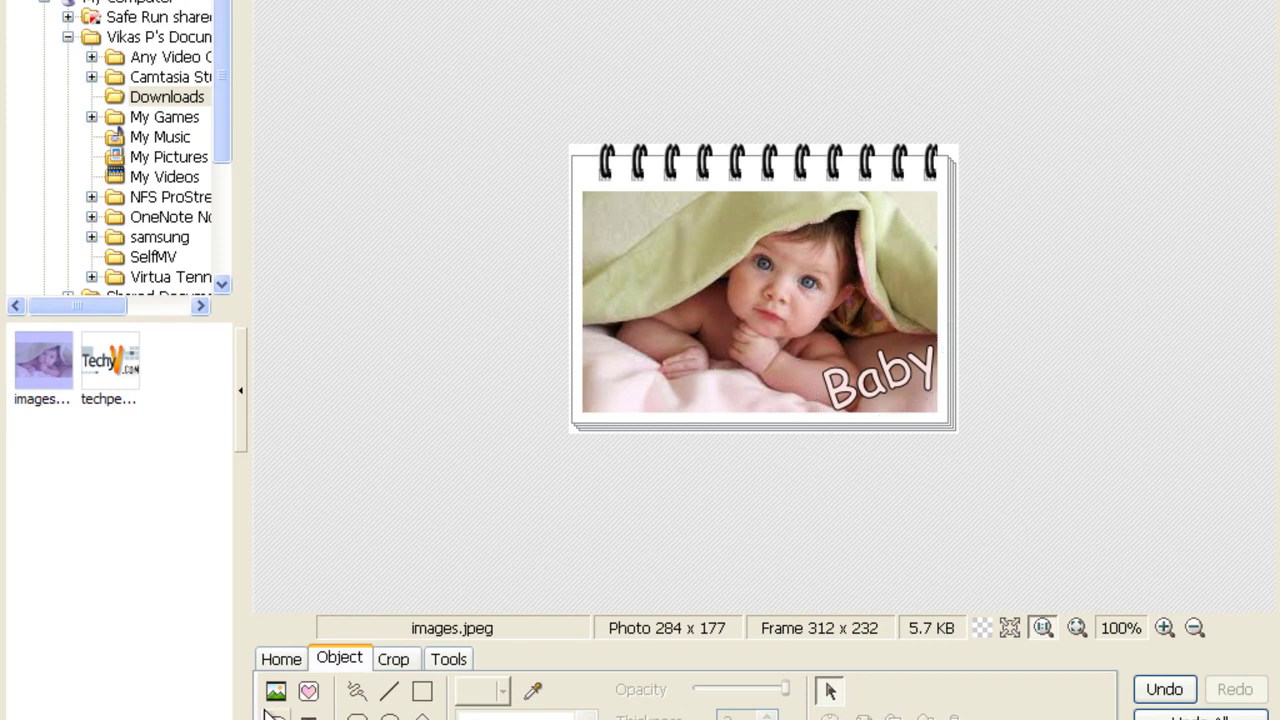
# - Insert headband006.png from the icon > cartoon clip-art collection onto the photo
pyautogui.click(277, 700)
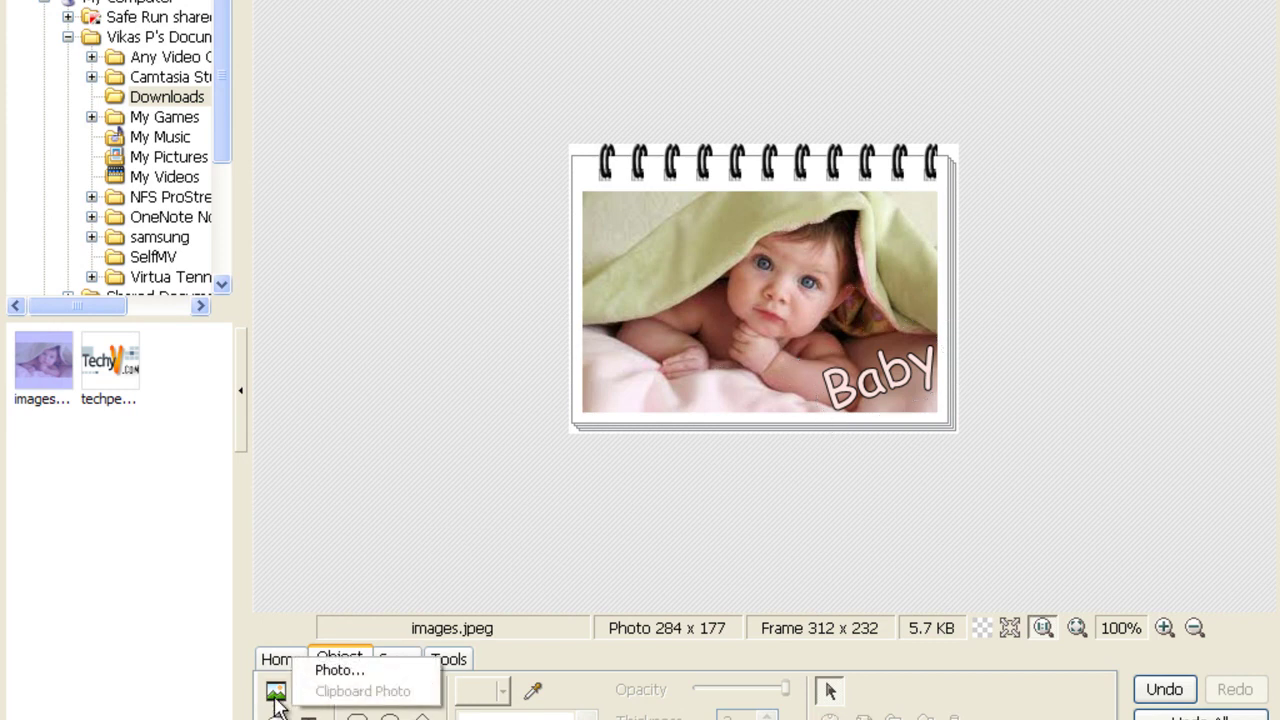
pyautogui.click(322, 668)
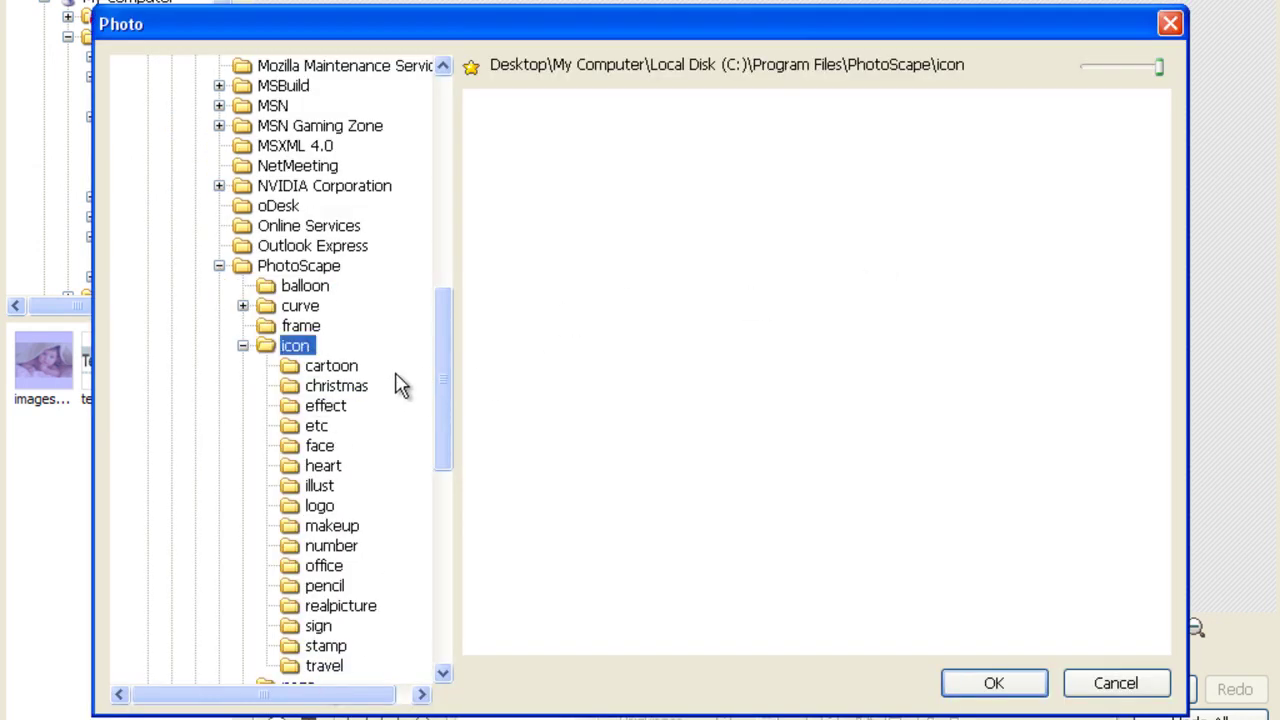
pyautogui.click(333, 367)
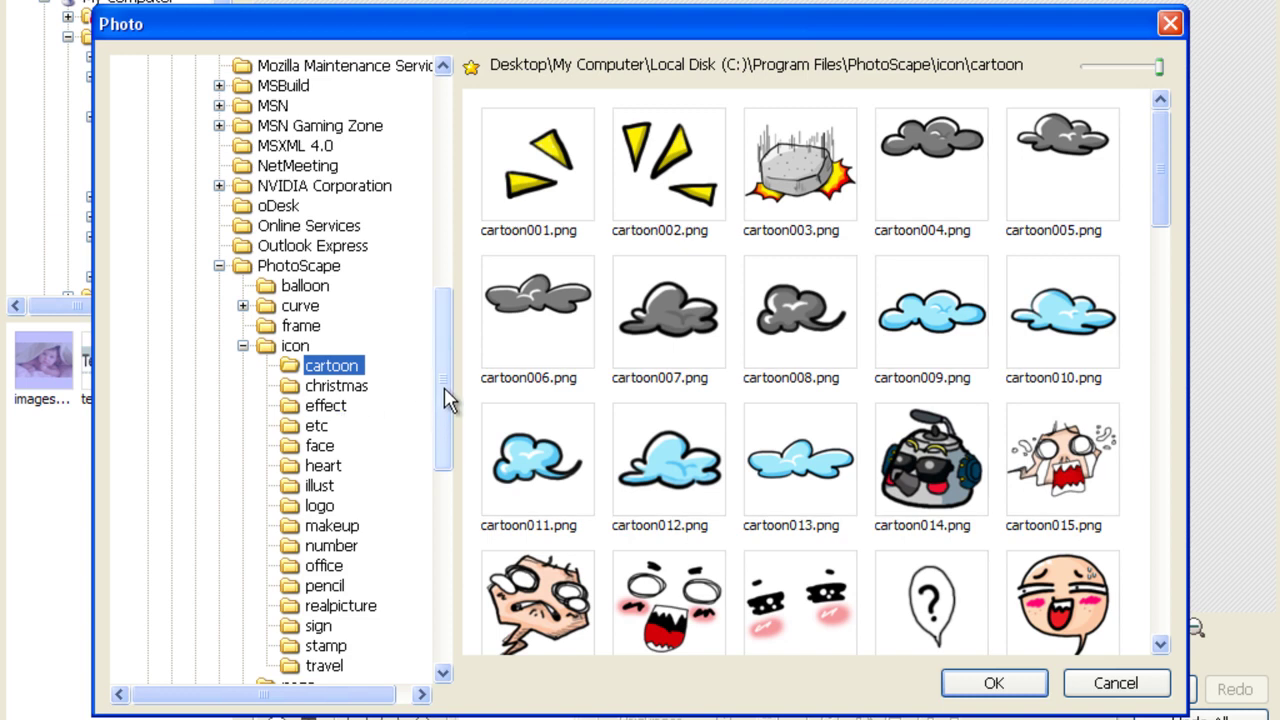
pyautogui.scroll(-2, 440, 398)
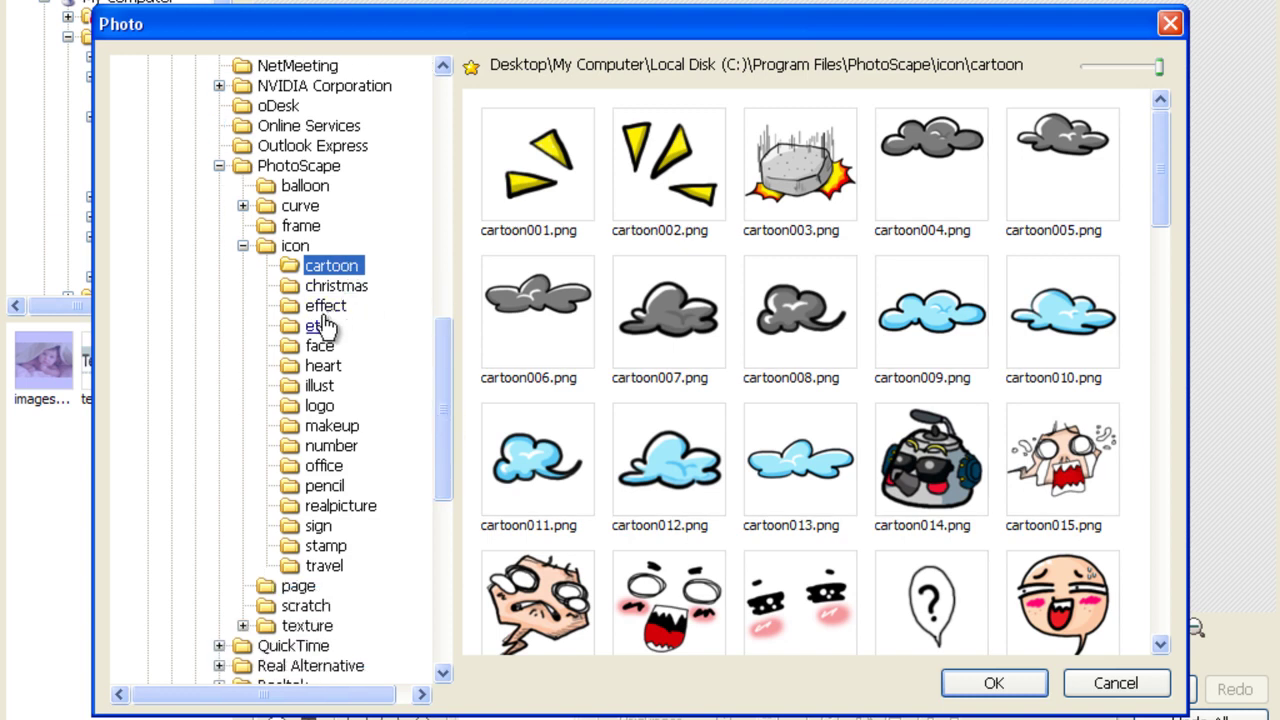
pyautogui.moveTo(1165, 200)
pyautogui.mouseDown()
pyautogui.moveTo(1163, 429)
pyautogui.moveTo(1143, 591)
pyautogui.mouseUp()
pyautogui.click(650, 428)
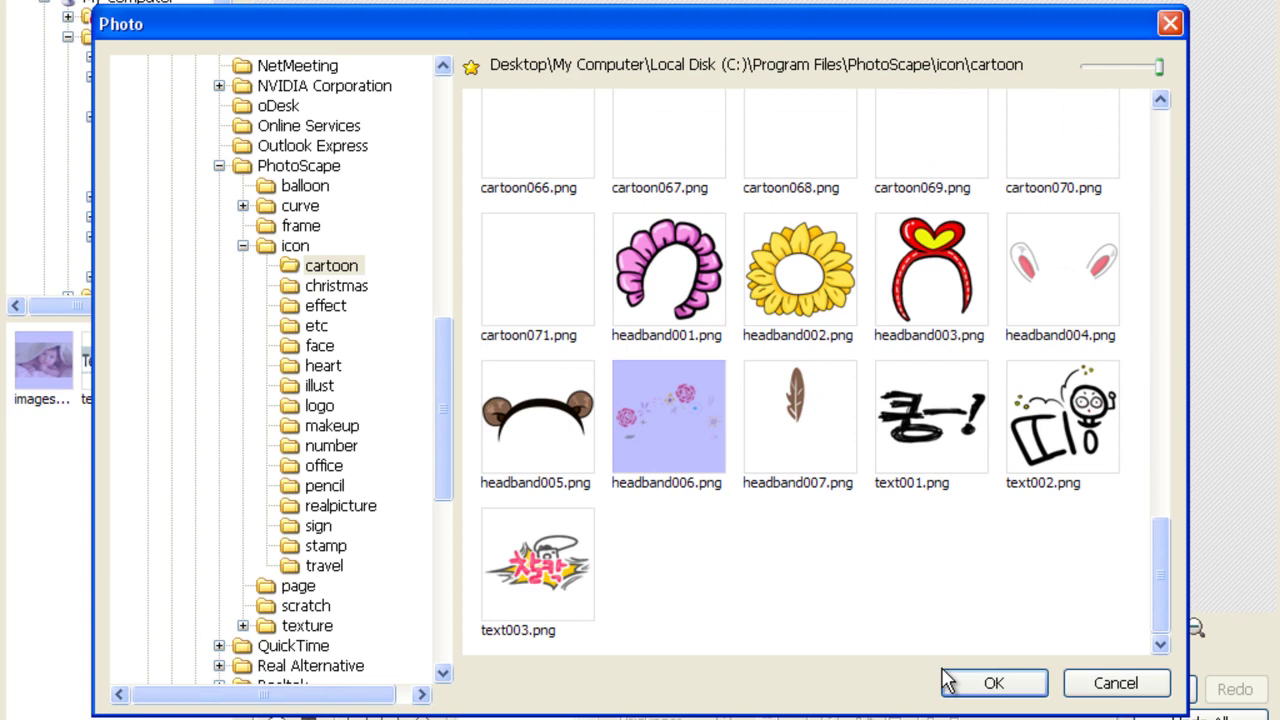
pyautogui.click(990, 683)
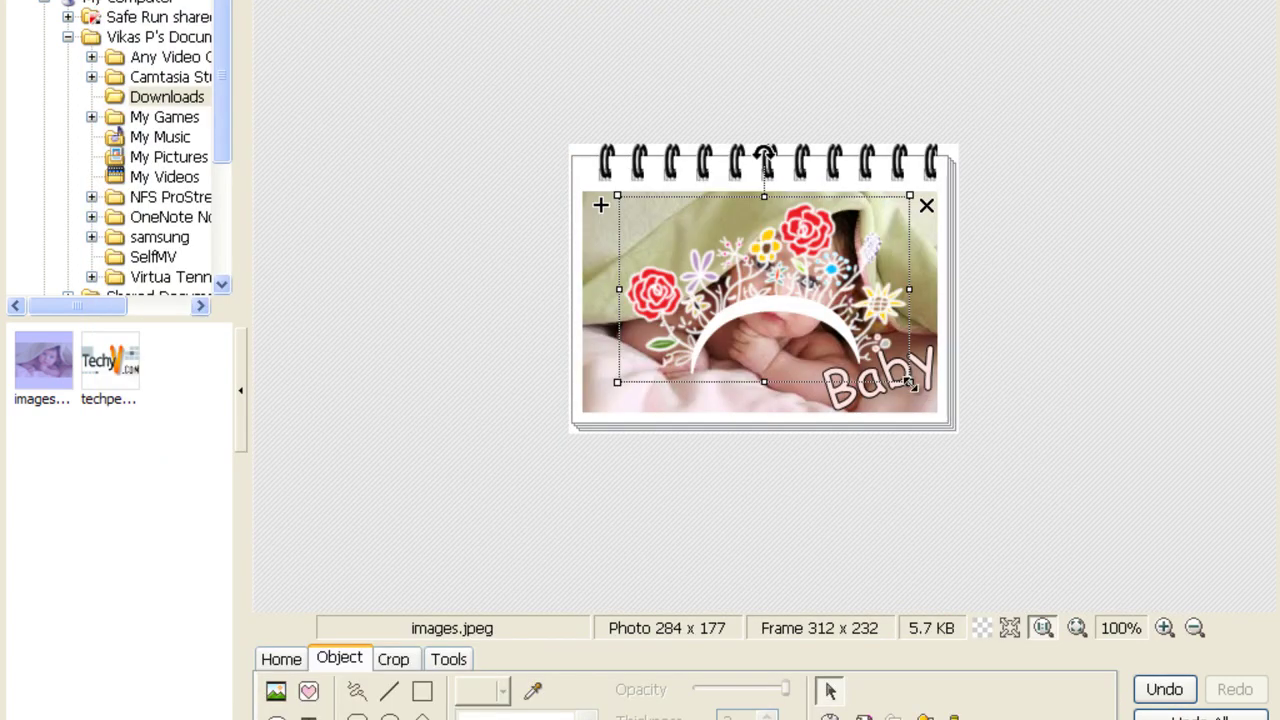
# - Shrink the flower headband and tilt it so it sits over the Baby text
pyautogui.moveTo(908, 382)
pyautogui.mouseDown()
pyautogui.moveTo(678, 276)
pyautogui.moveTo(856, 309)
pyautogui.mouseUp()
pyautogui.moveTo(876, 214); pyautogui.dragTo(848, 222)
pyautogui.moveTo(898, 308); pyautogui.dragTo(888, 351)
pyautogui.click(926, 467)
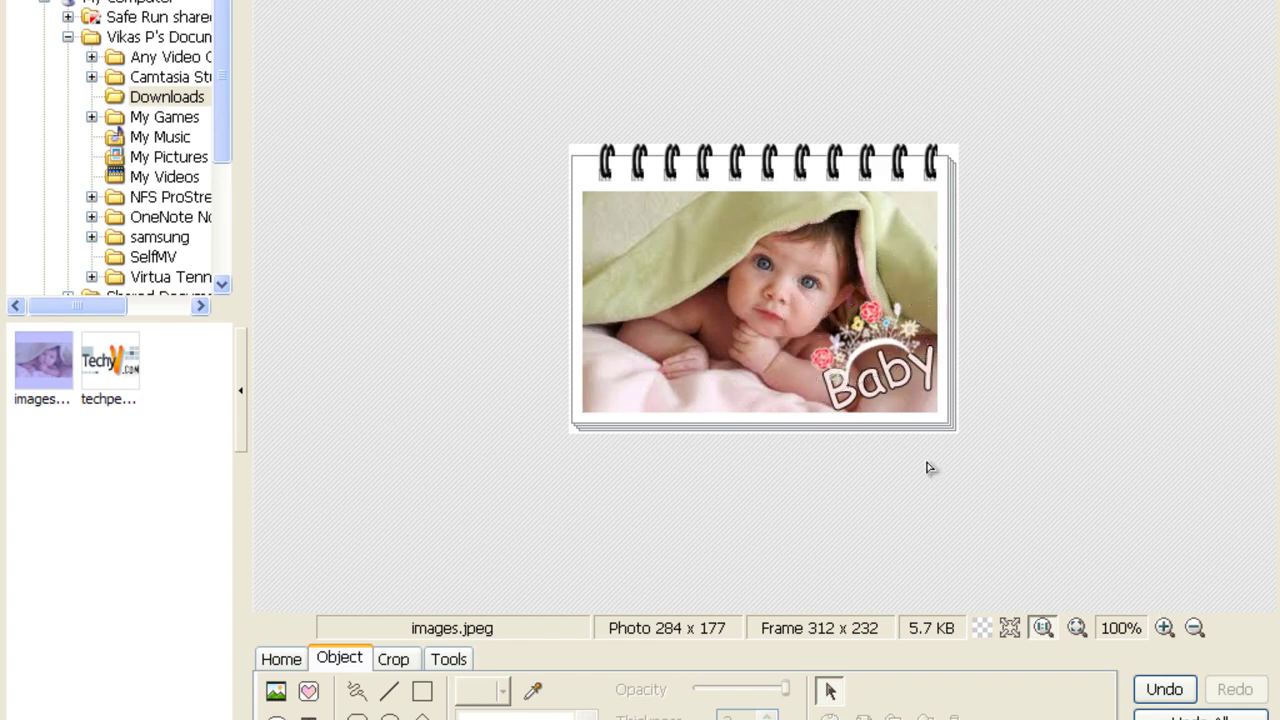
# - Reselect the headband, open its Edit Properties and trial a semi-transparent opacity
pyautogui.click(860, 366)
pyautogui.click(760, 363)
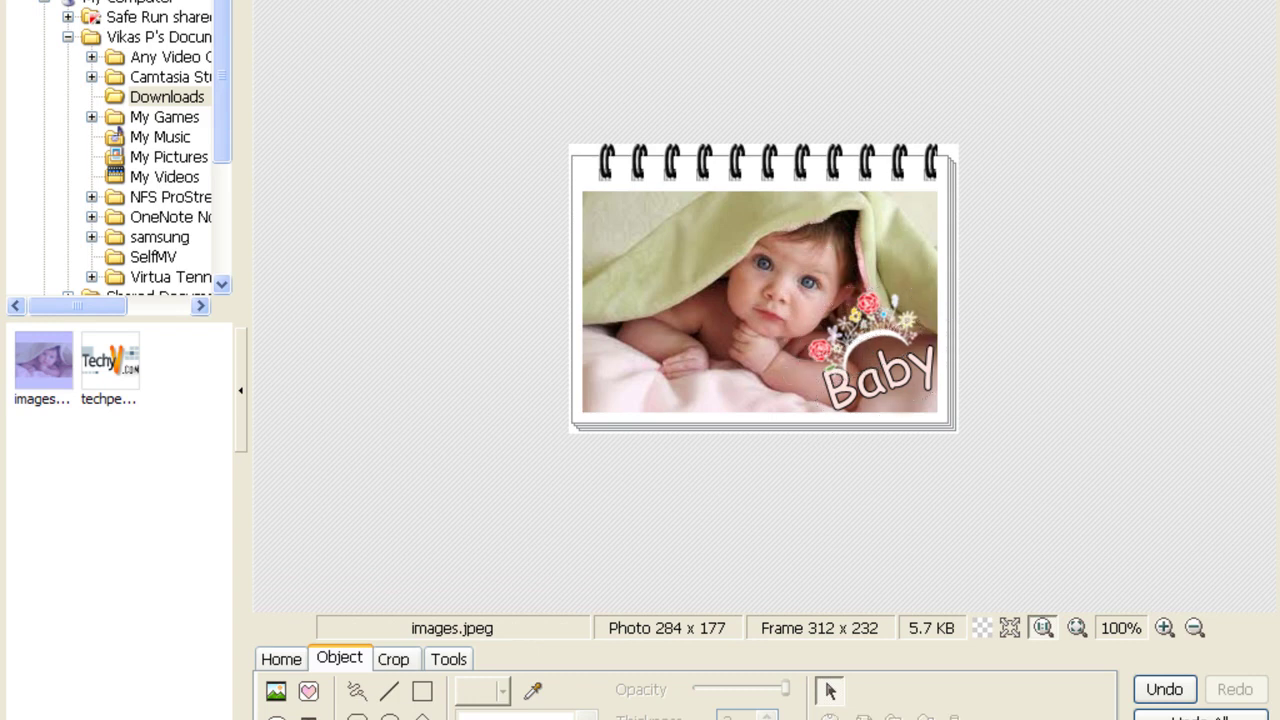
pyautogui.click(272, 690)
pyautogui.click(650, 438)
pyautogui.click(886, 322)
pyautogui.rightClick(867, 327)
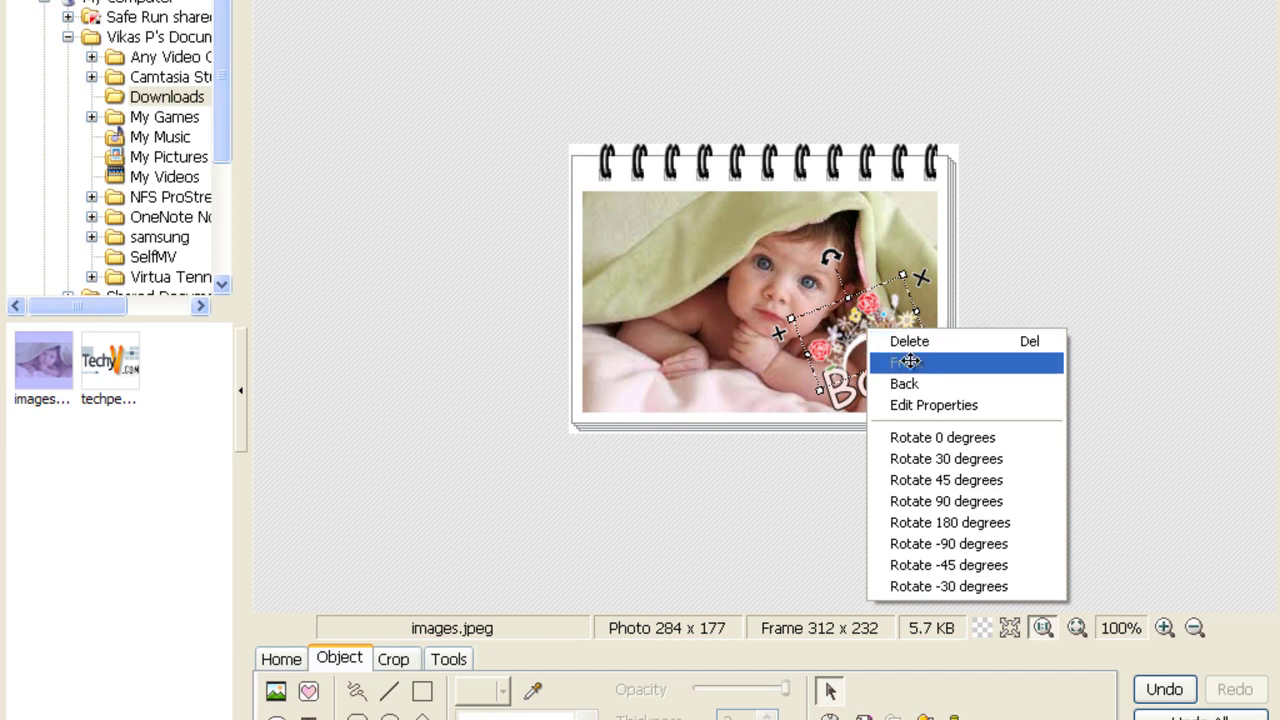
pyautogui.click(950, 414)
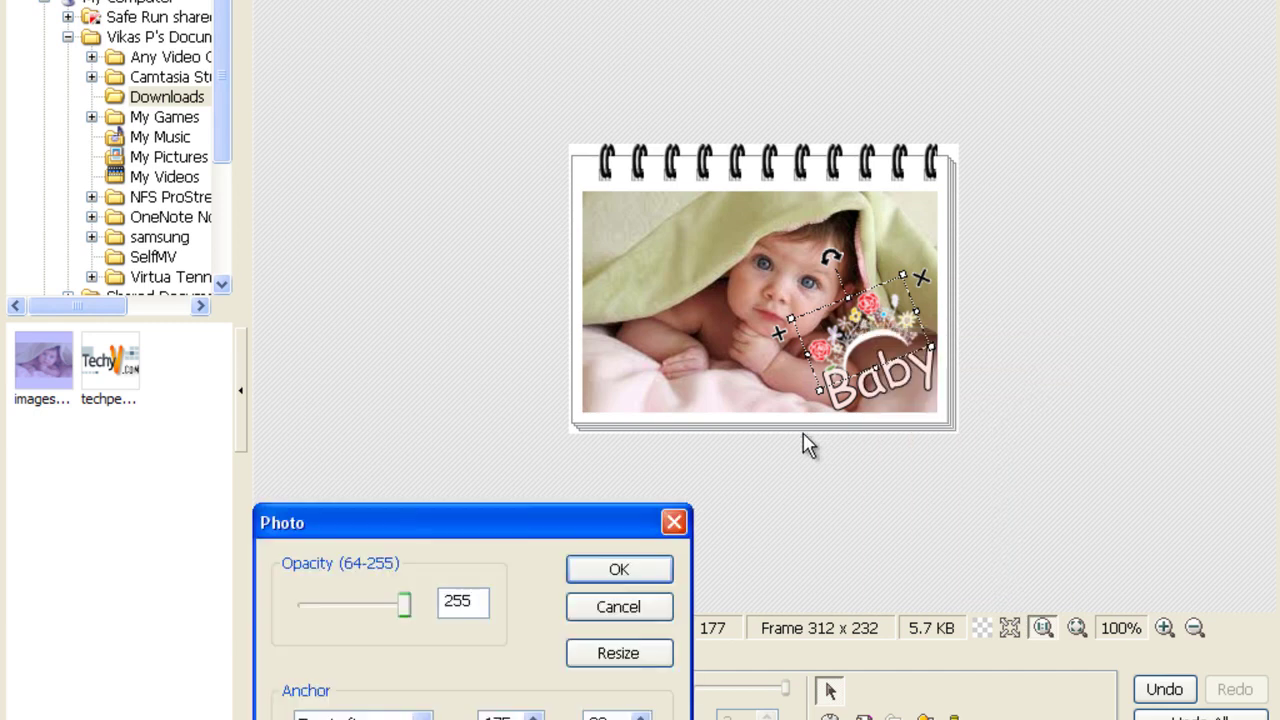
pyautogui.moveTo(404, 606)
pyautogui.mouseDown()
pyautogui.moveTo(303, 612)
pyautogui.moveTo(422, 614)
pyautogui.mouseUp()
# - Discard the headband property changes and open the insert-picture-from-file browser
pyautogui.click(617, 607)
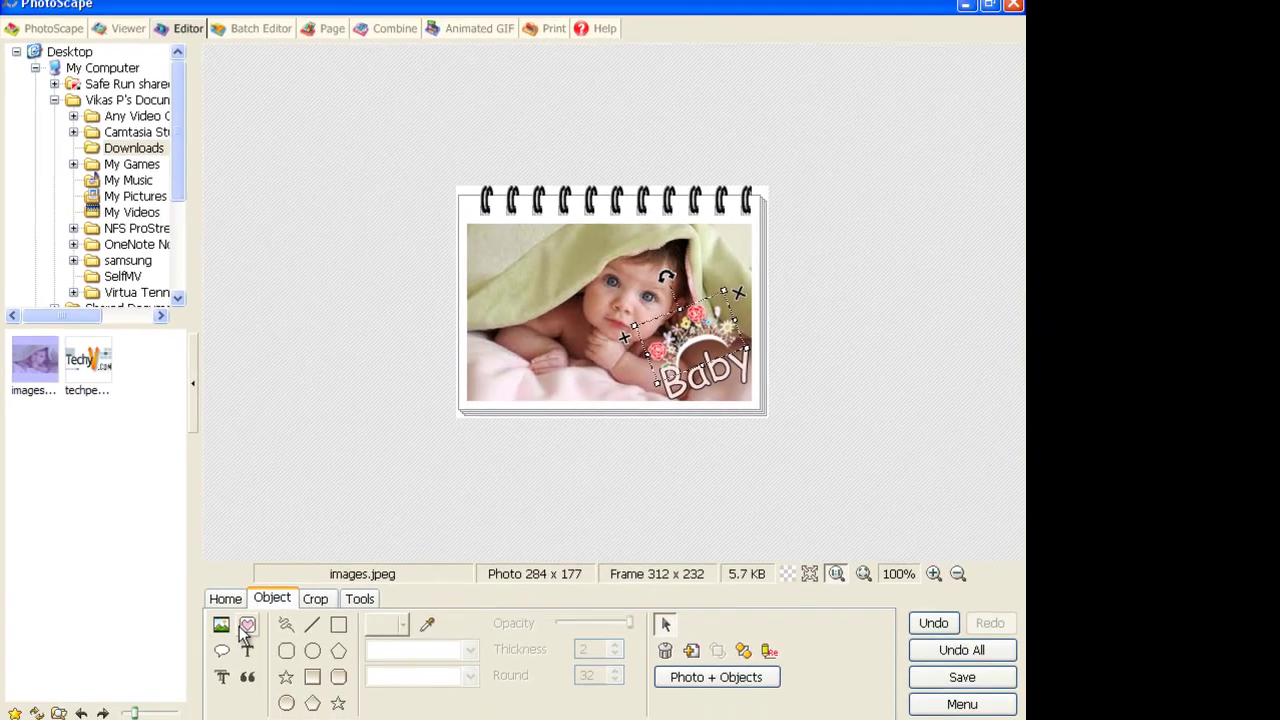
pyautogui.click(222, 624)
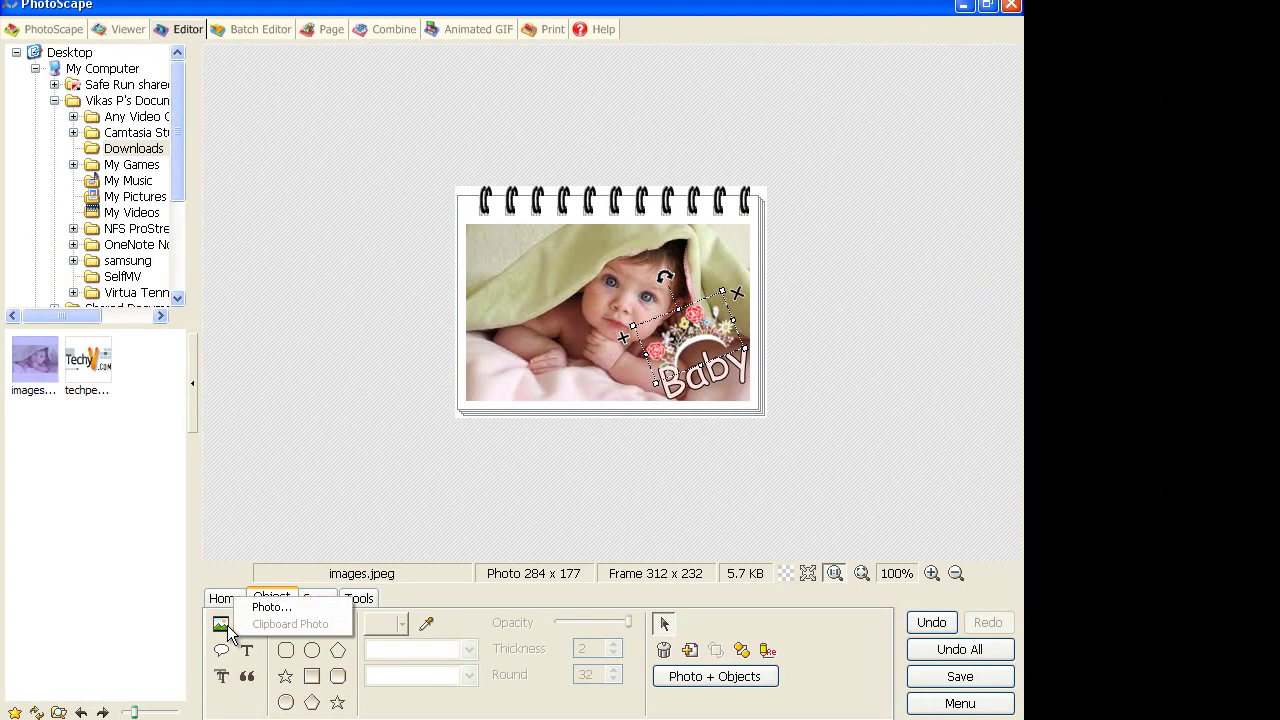
pyautogui.click(258, 603)
# - Browse the effect, christmas, etc, face, heart, illust, logo, makeup, number, office and pencil clip-art collections
pyautogui.click(265, 396)
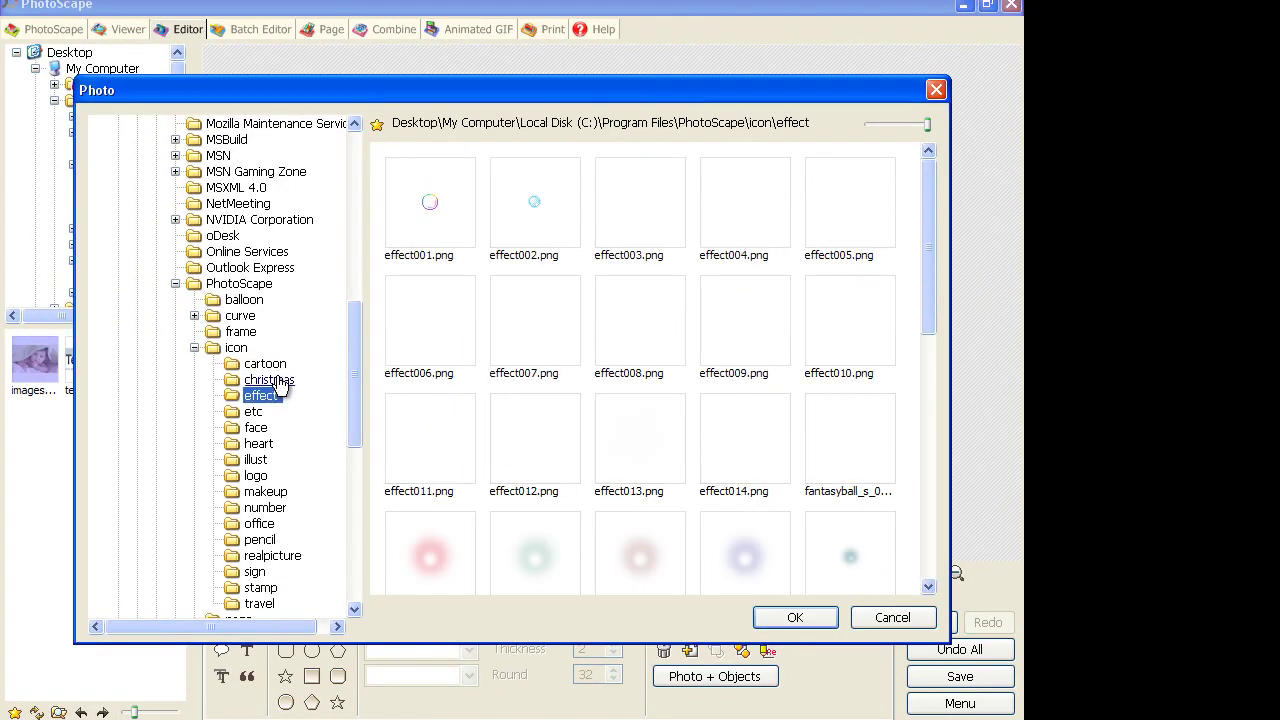
pyautogui.click(276, 381)
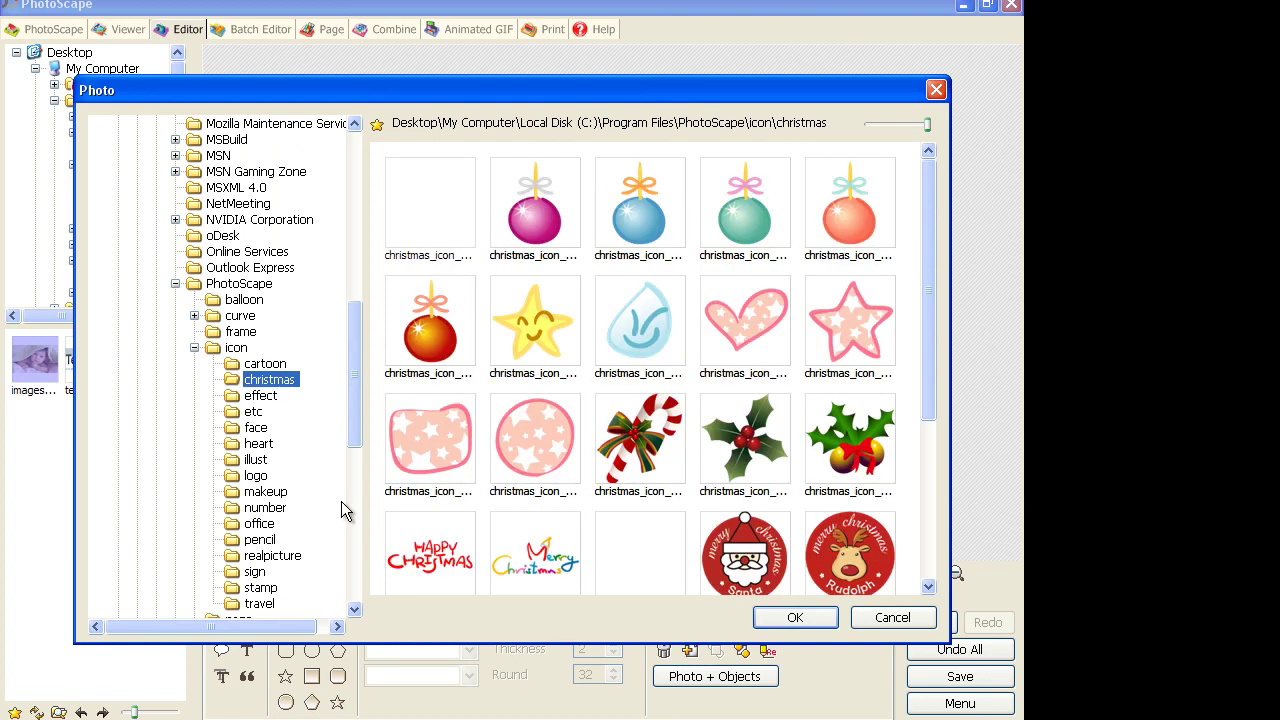
pyautogui.click(253, 413)
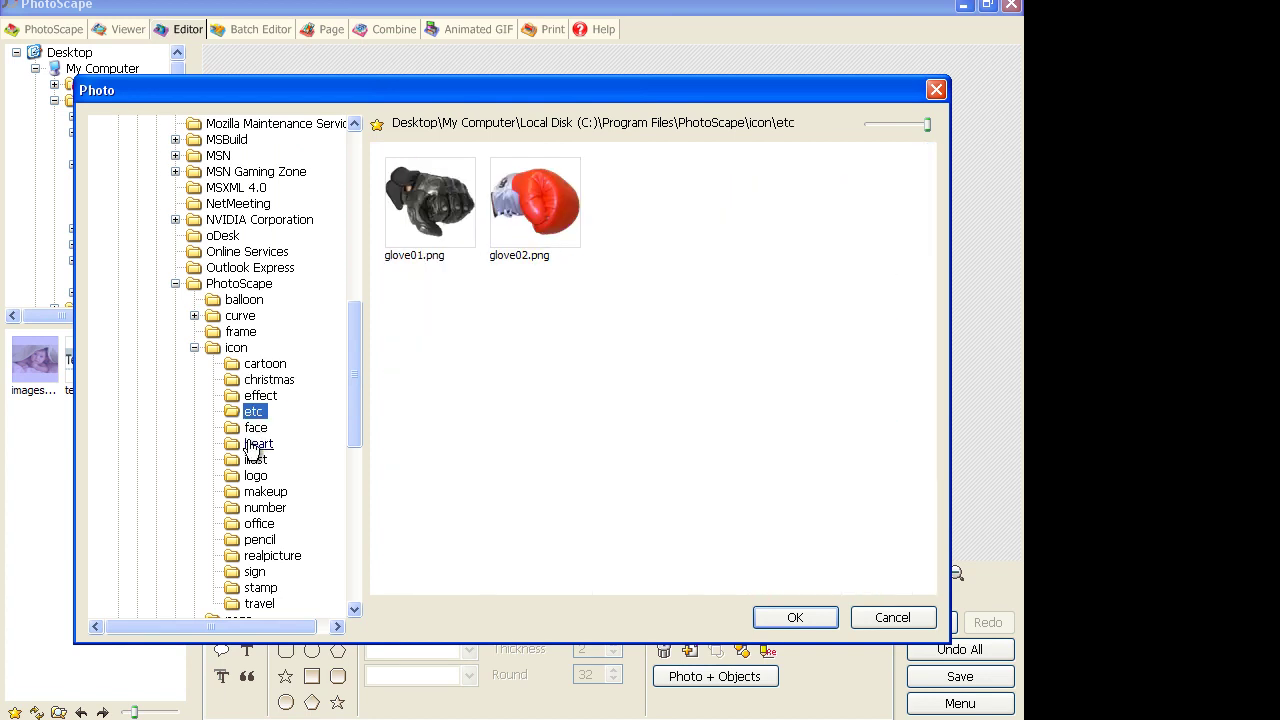
pyautogui.click(255, 428)
pyautogui.click(258, 447)
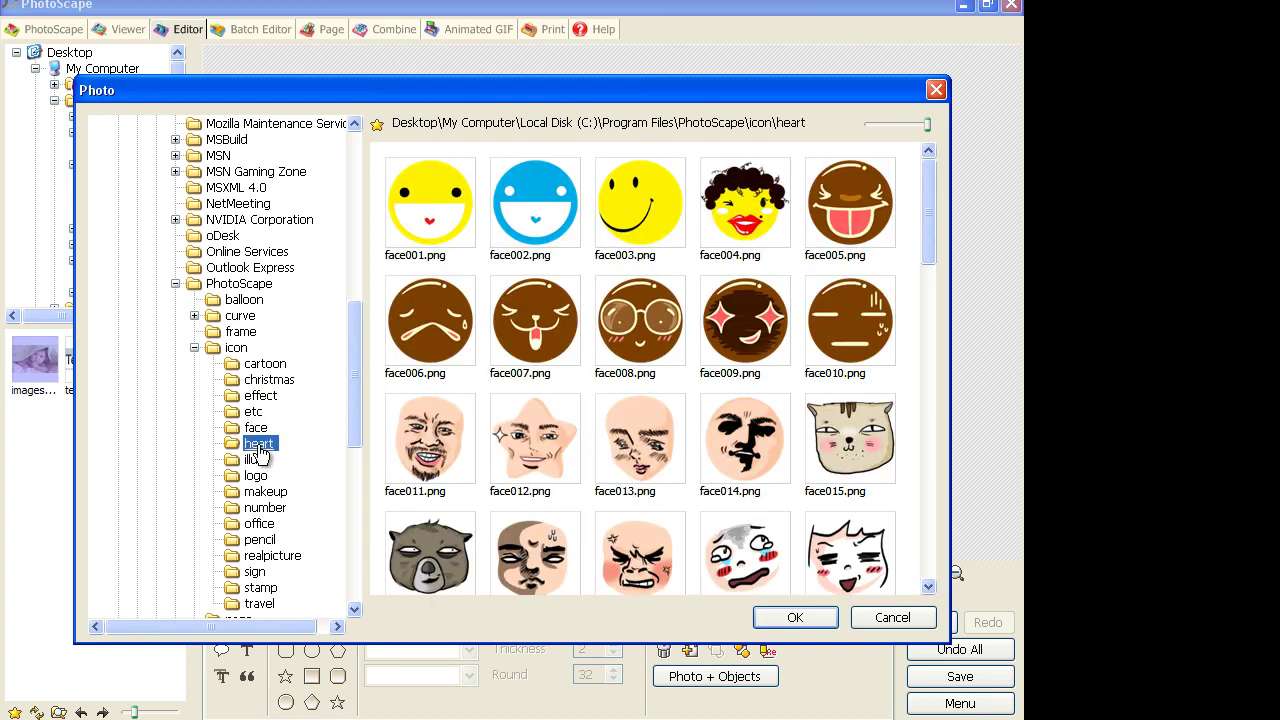
pyautogui.click(257, 461)
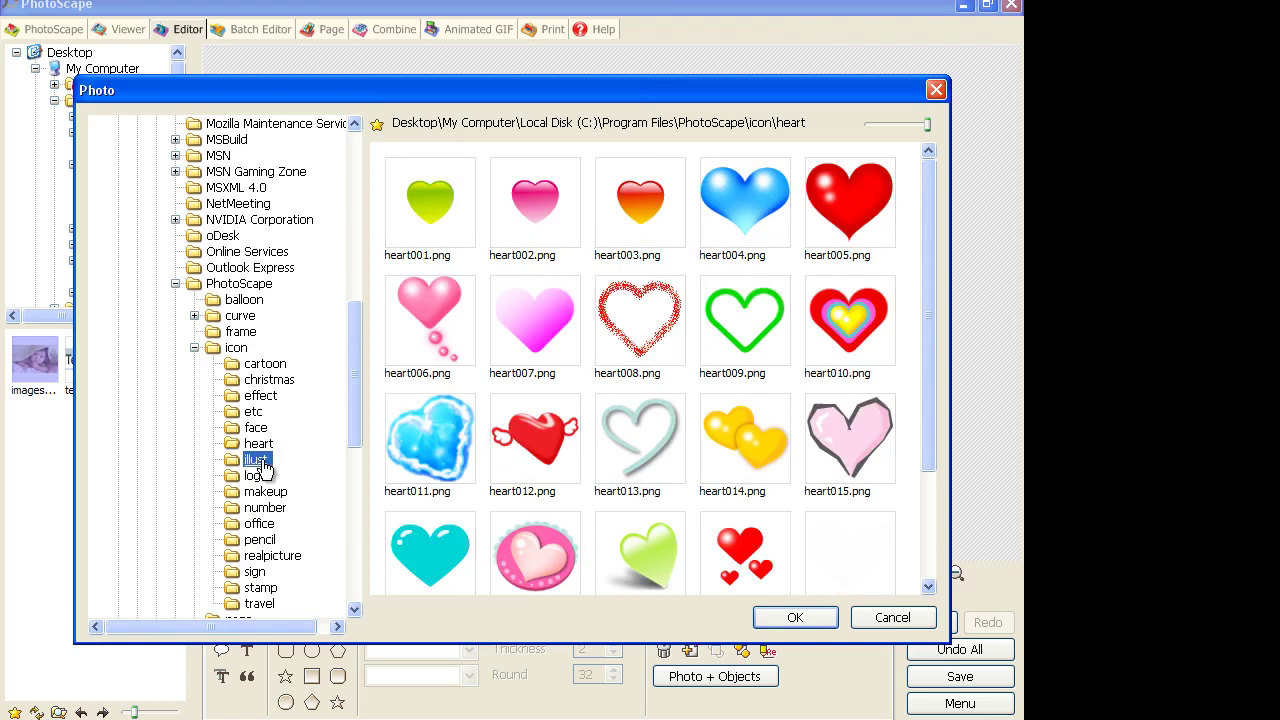
pyautogui.click(256, 477)
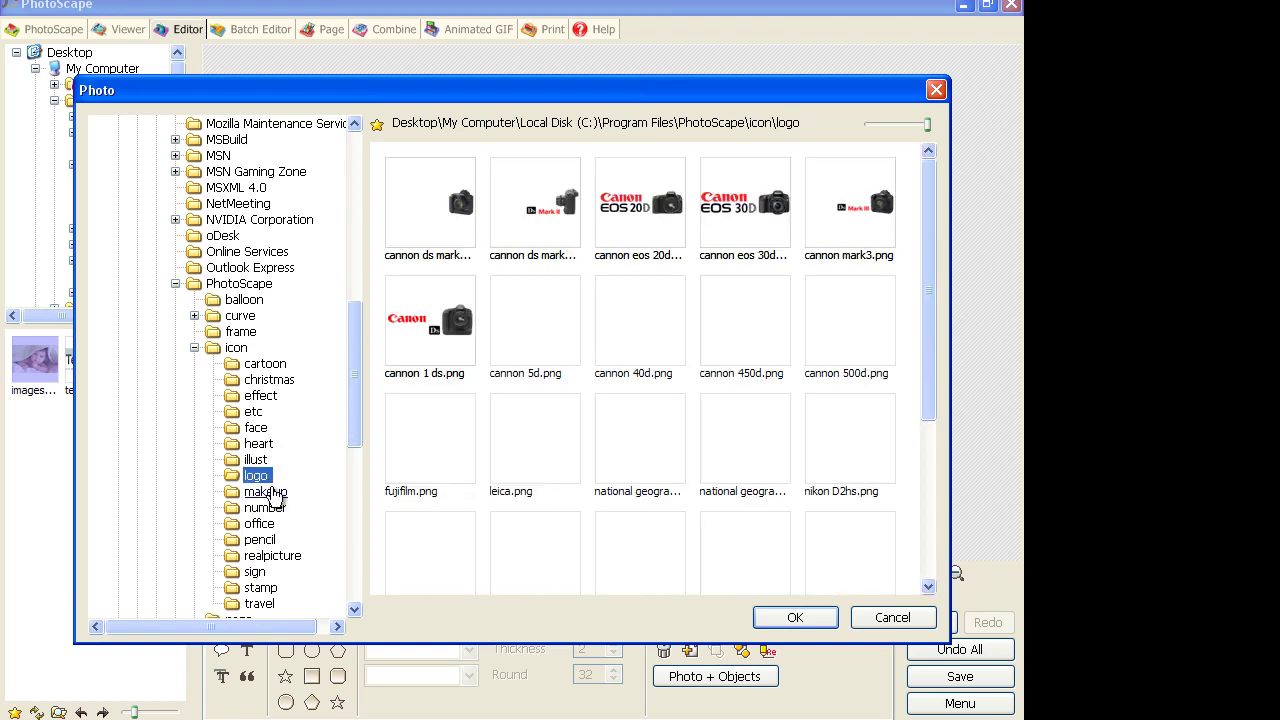
pyautogui.click(265, 492)
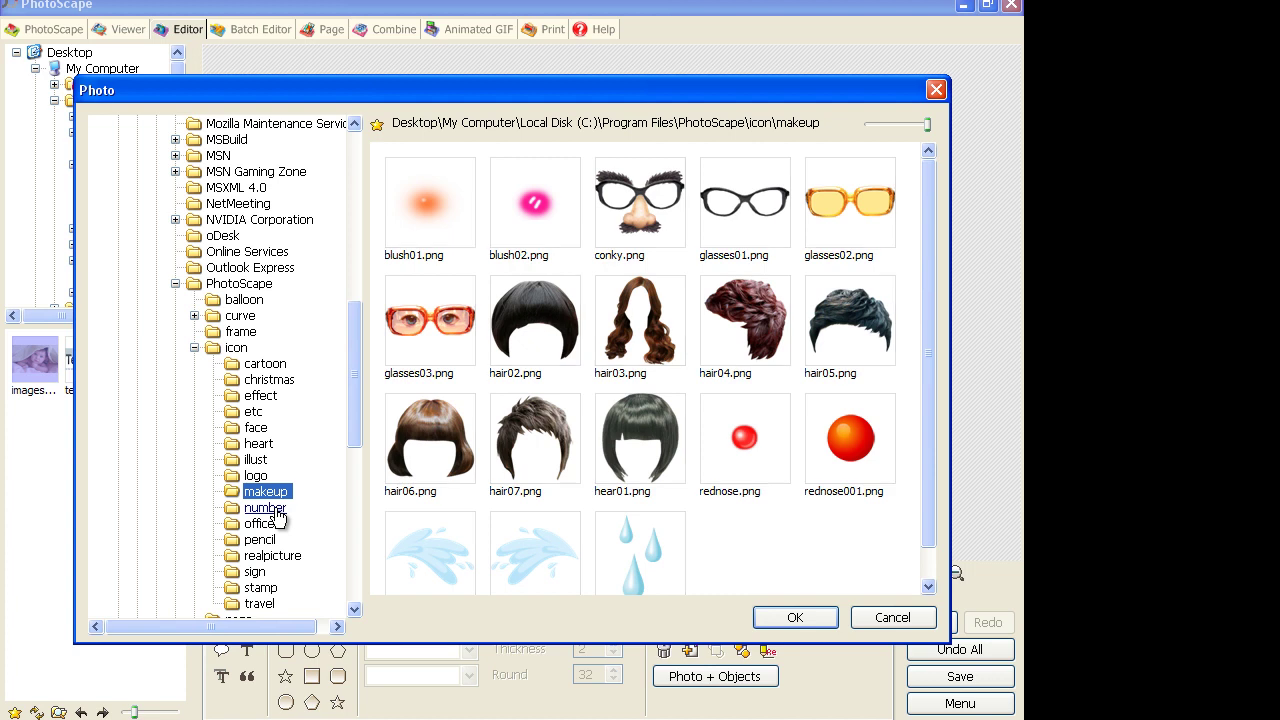
pyautogui.click(276, 510)
pyautogui.click(262, 525)
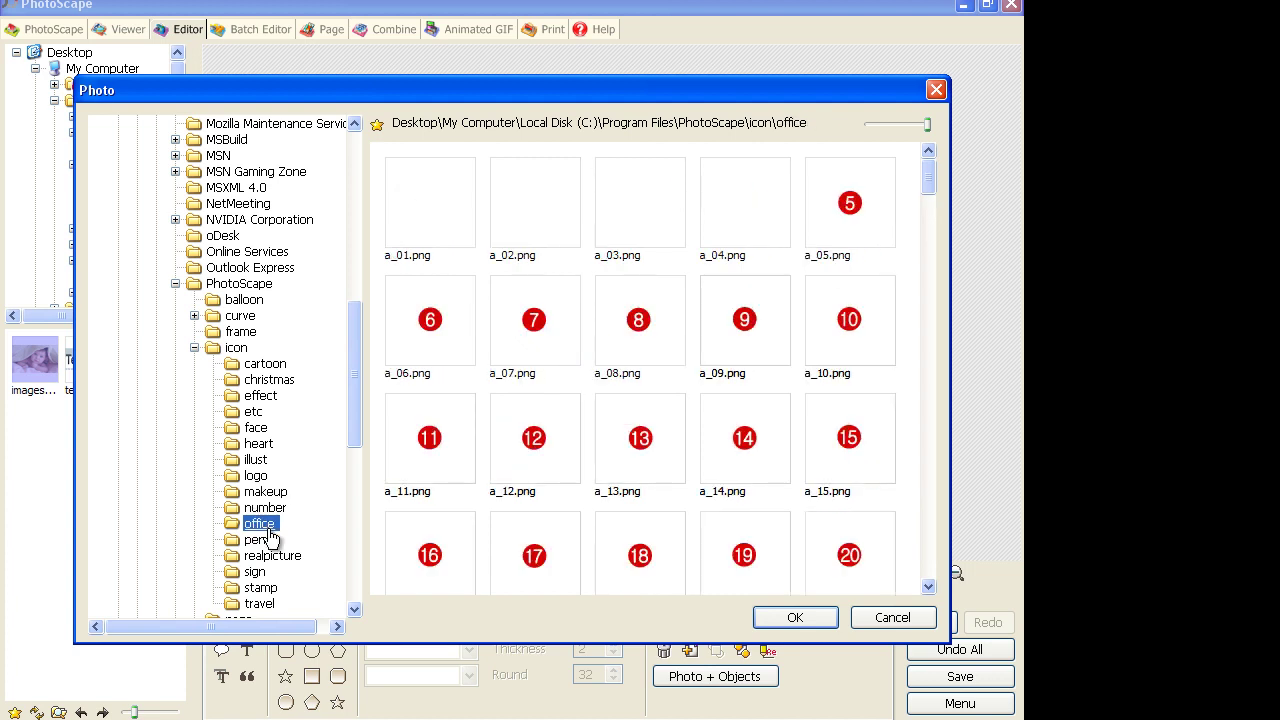
pyautogui.click(262, 541)
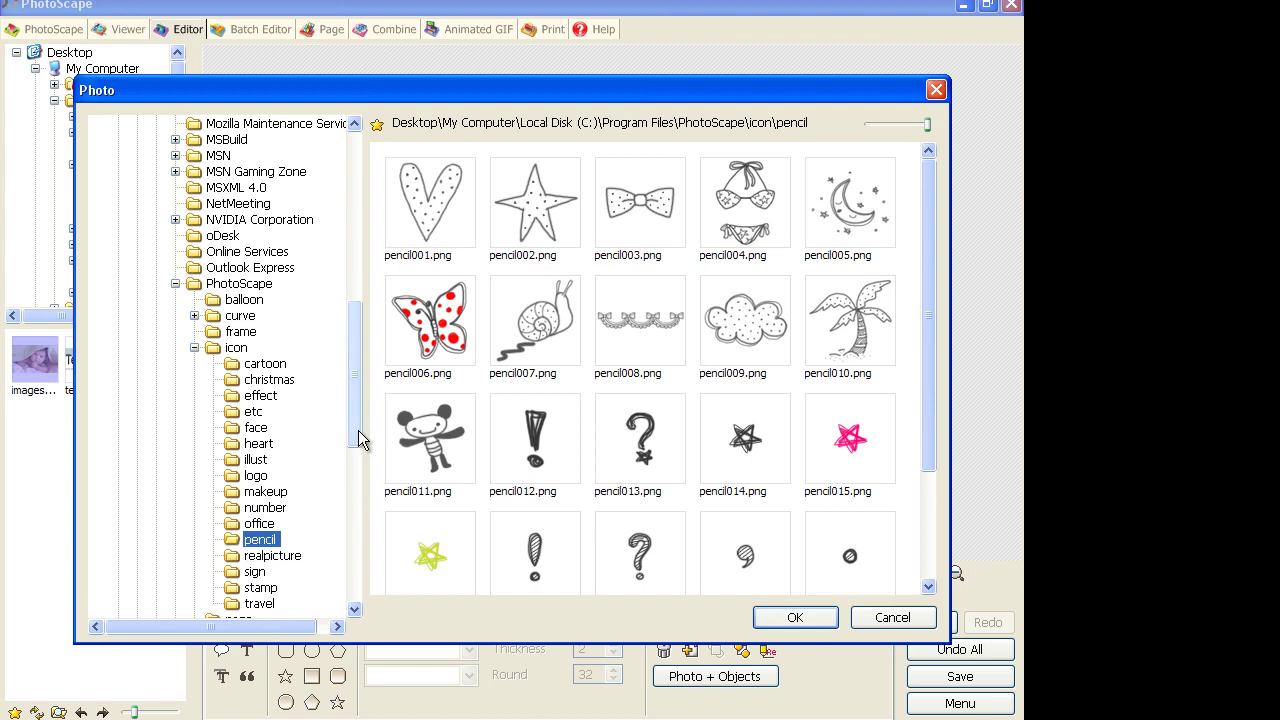
# - Browse the realpicture flower, sign, stamp and travel collections, then close without inserting anything
pyautogui.scroll(-2, 360, 470)
pyautogui.click(284, 462)
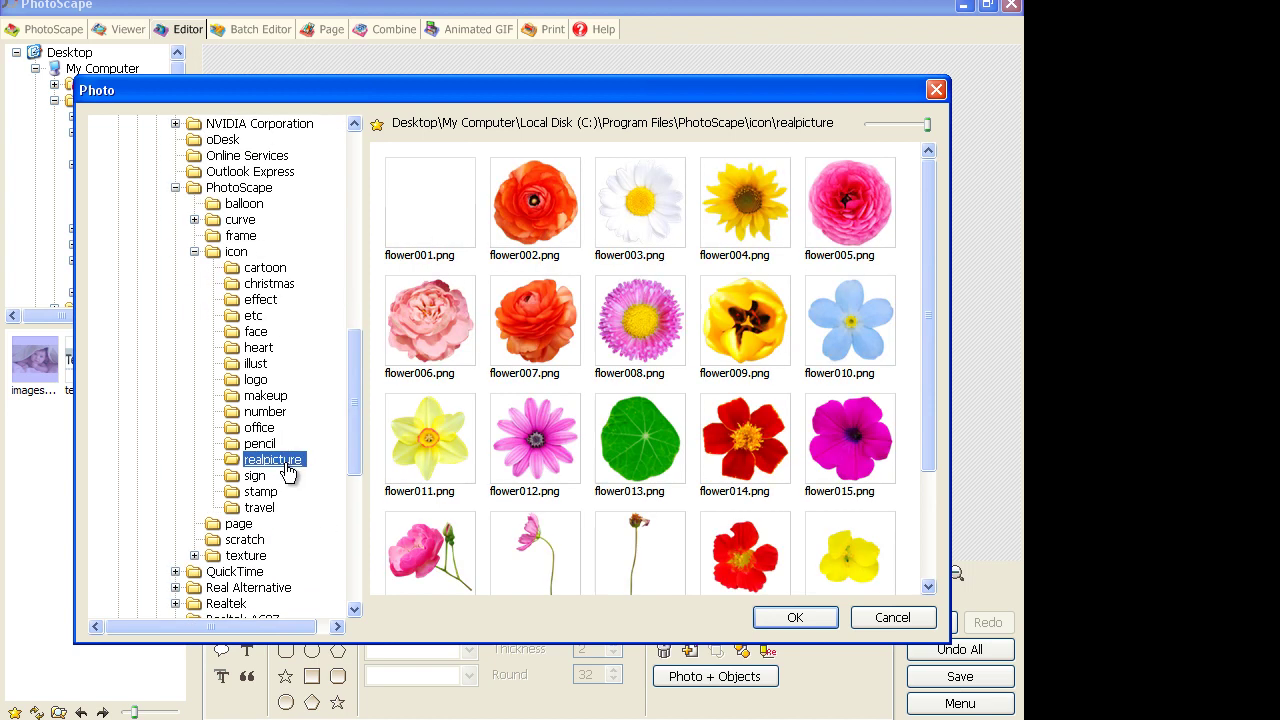
pyautogui.click(262, 477)
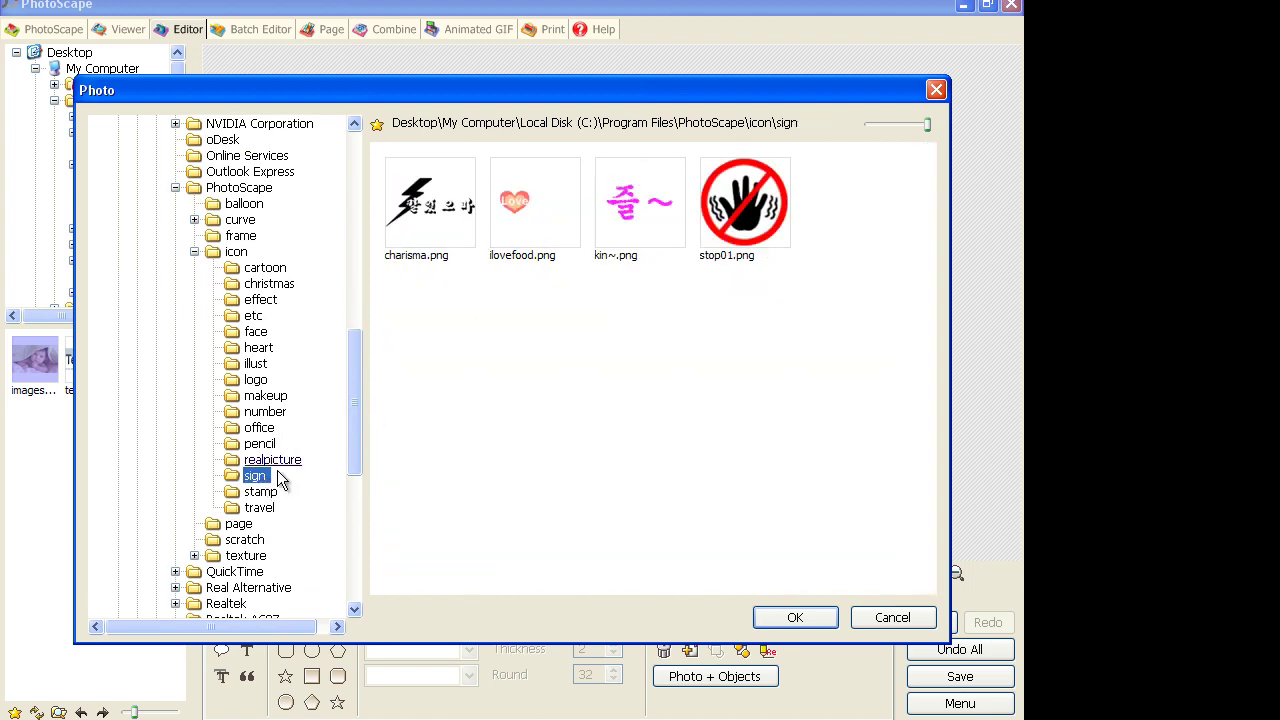
pyautogui.click(266, 494)
pyautogui.click(270, 509)
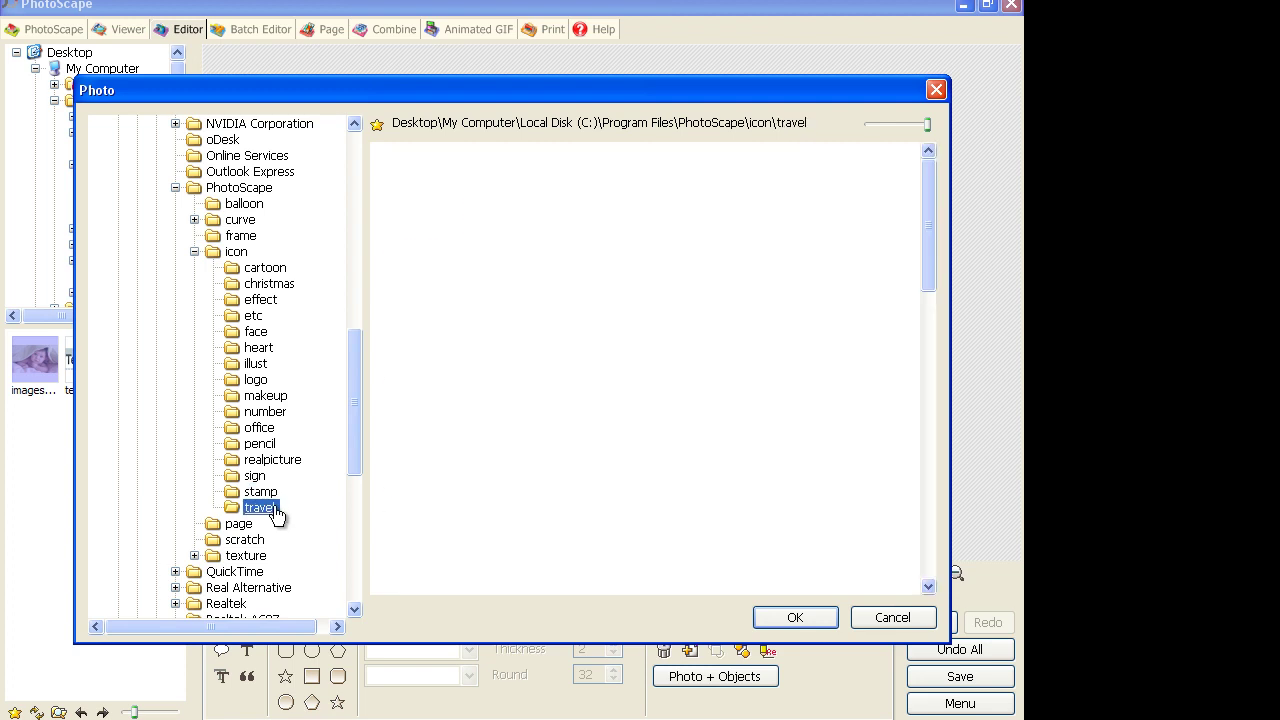
pyautogui.scroll(3, 477, 432)
pyautogui.scroll(1, 477, 432)
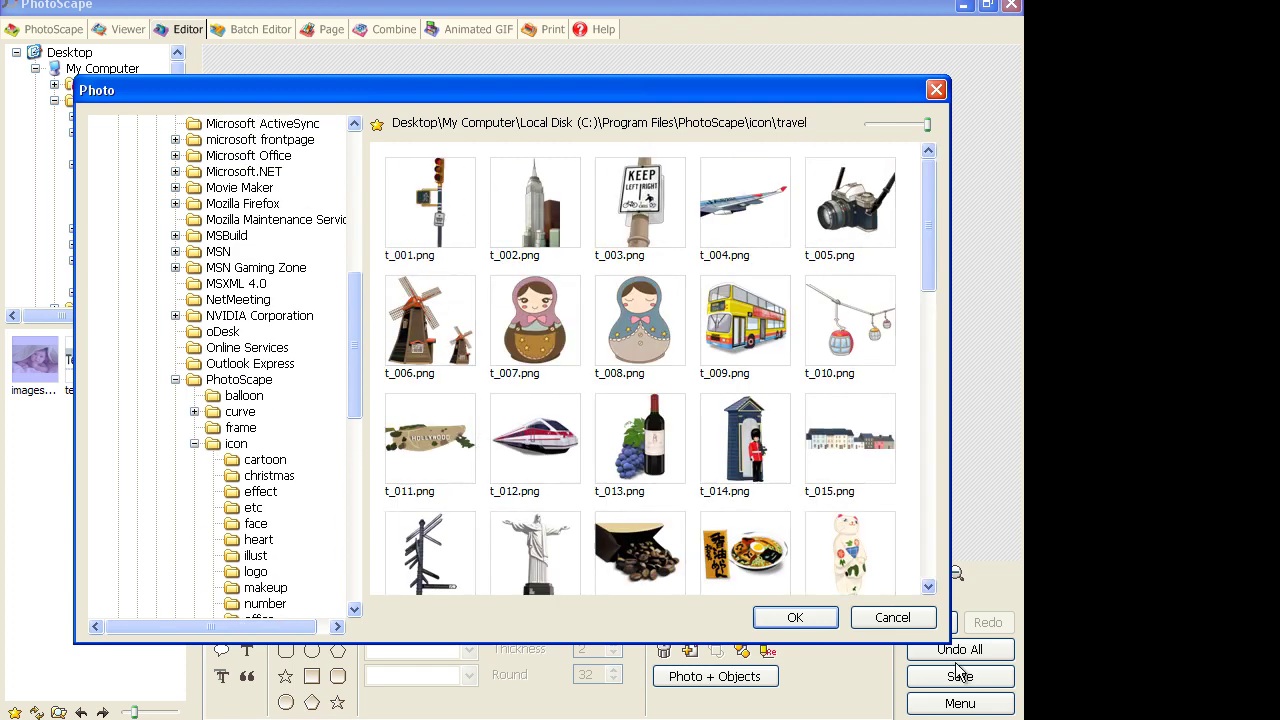
pyautogui.click(891, 617)
pyautogui.click(579, 376)
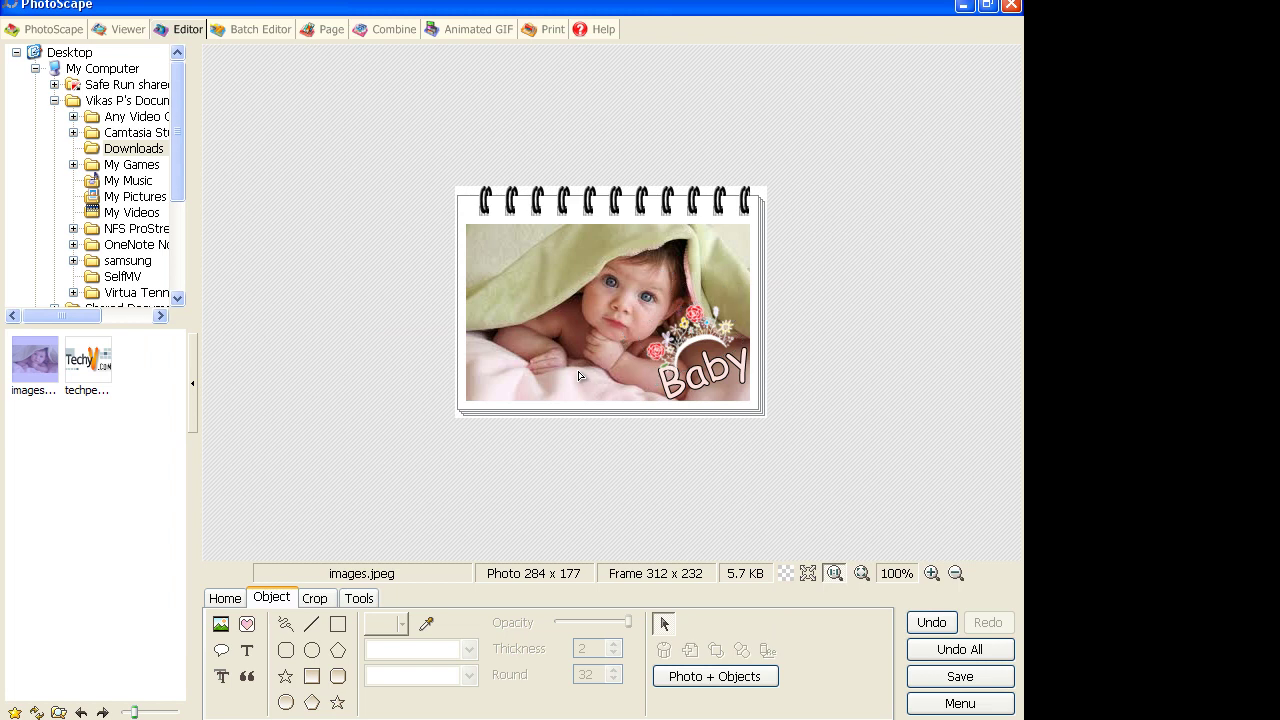